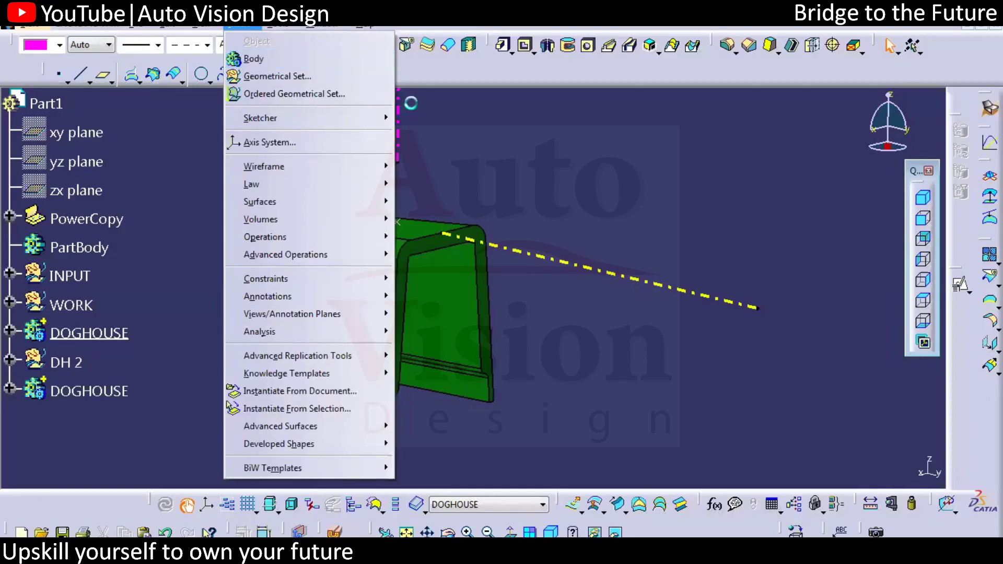
# - Create a new document of type Part
pyautogui.hotkey('ctrl', 'n')
pyautogui.click(436, 192)
pyautogui.click(431, 193)
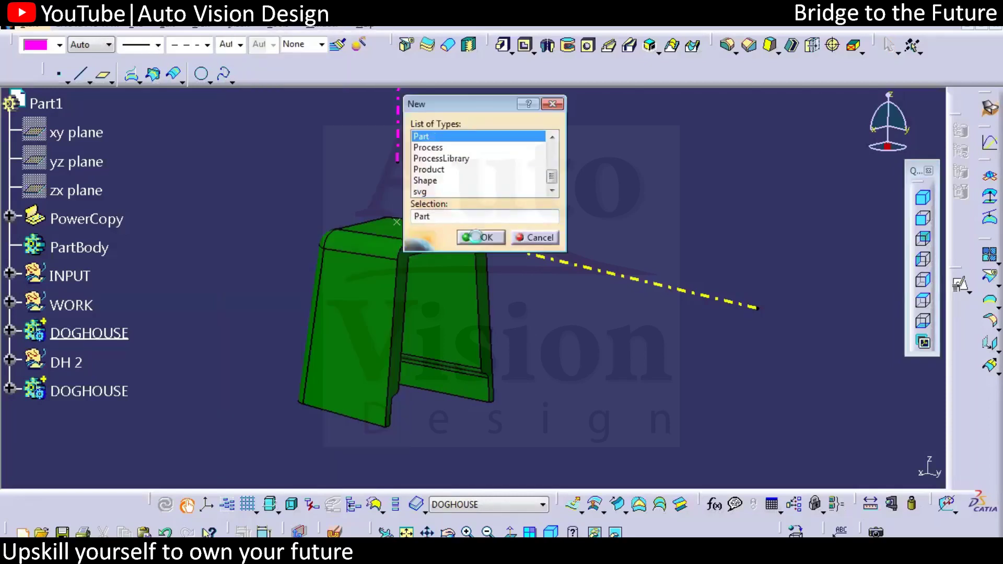
pyautogui.click(487, 237)
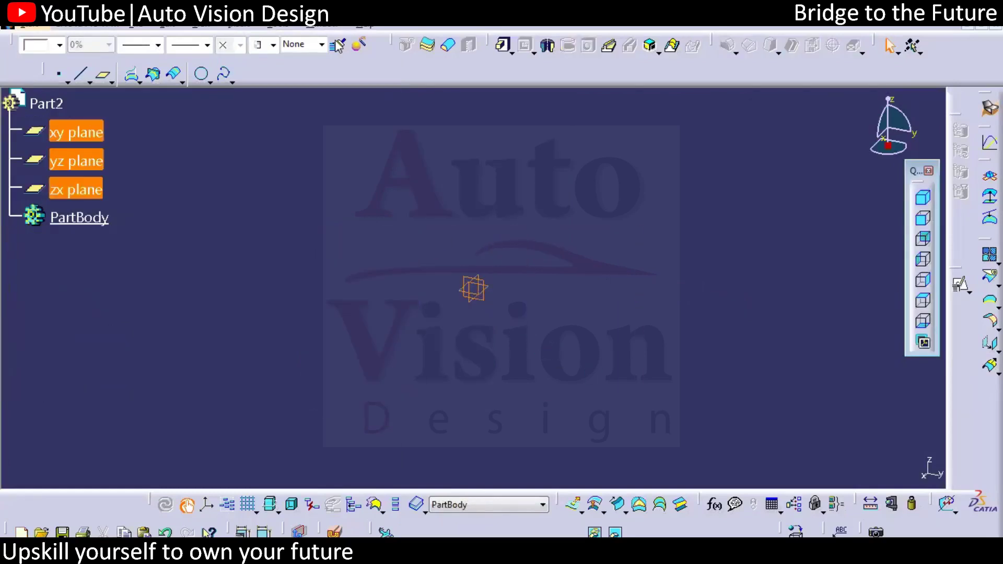
# - Insert a geometrical set named INPUT and create a coordinate point in it at X 0, Y 0, Z 0 mm
pyautogui.click(243, 25)
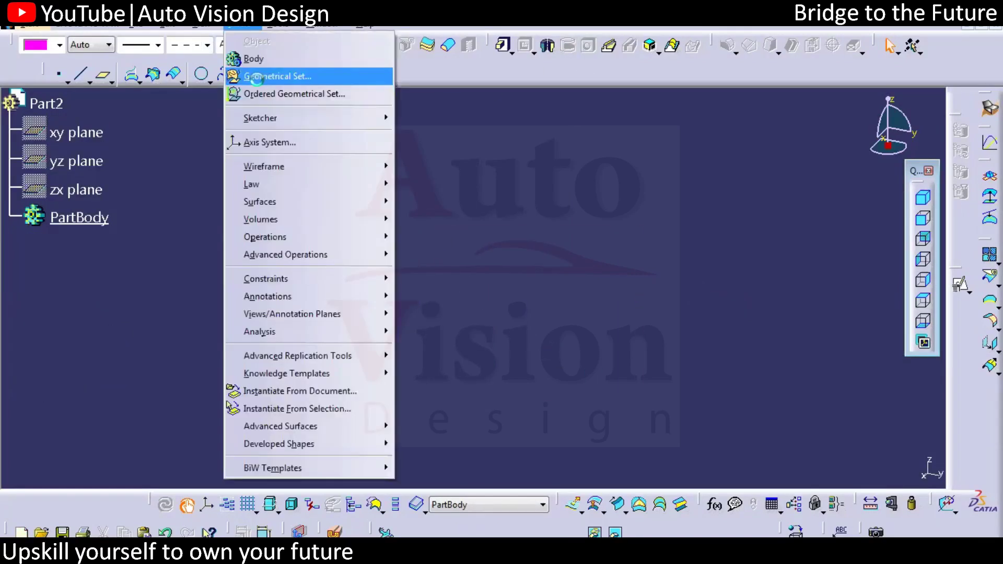
pyautogui.press('Return')
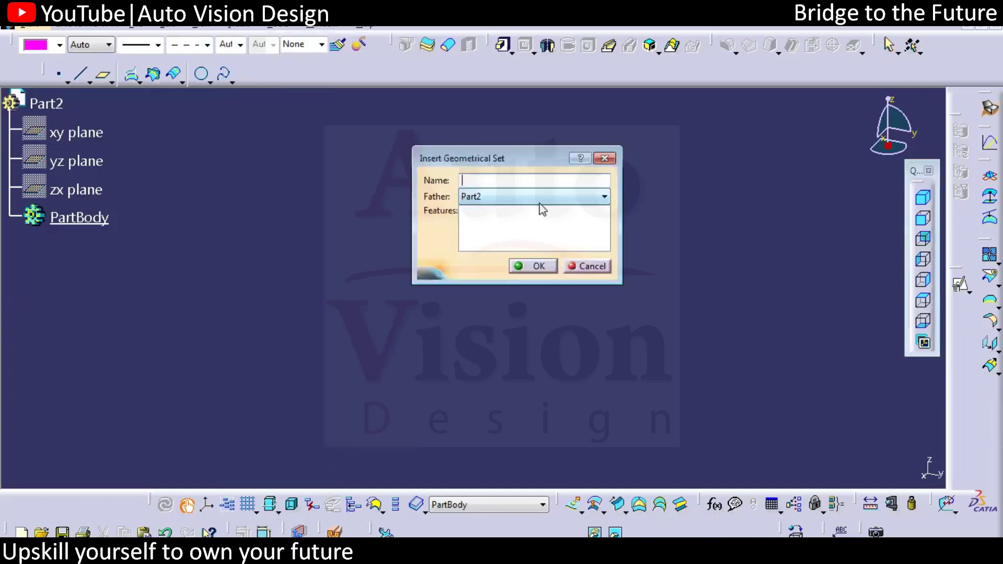
pyautogui.write('INPUT')
pyautogui.press('Return')
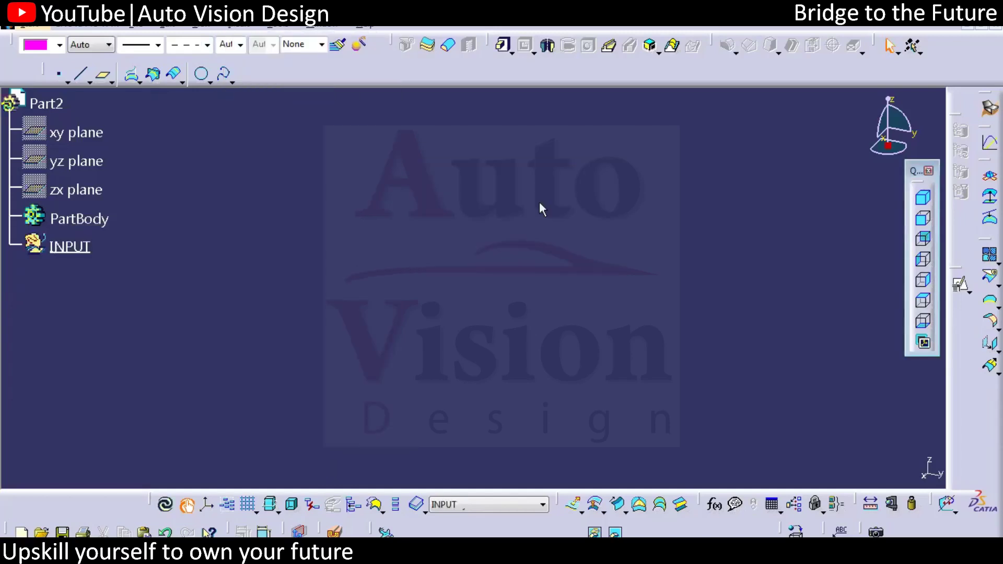
pyautogui.click(59, 74)
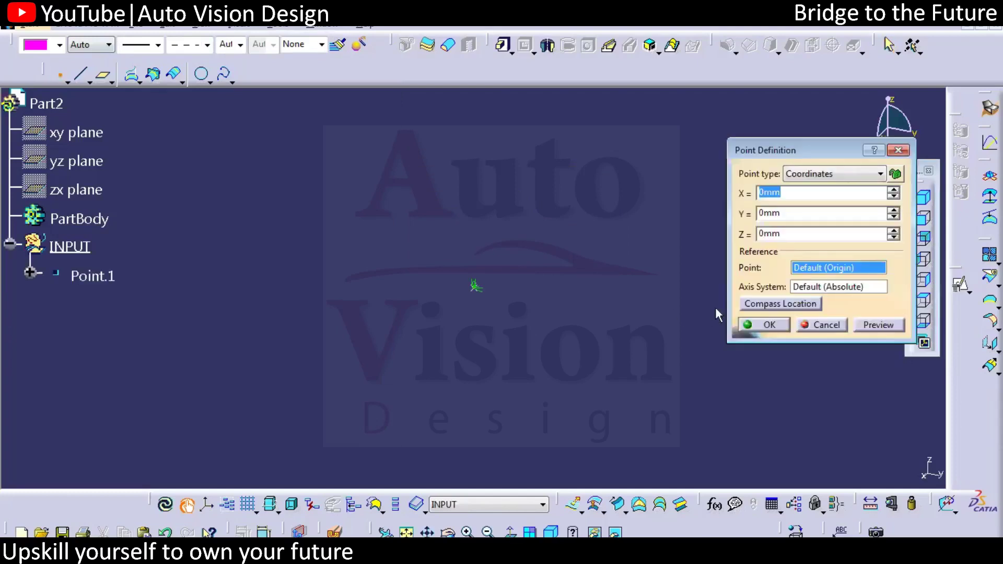
pyautogui.click(751, 325)
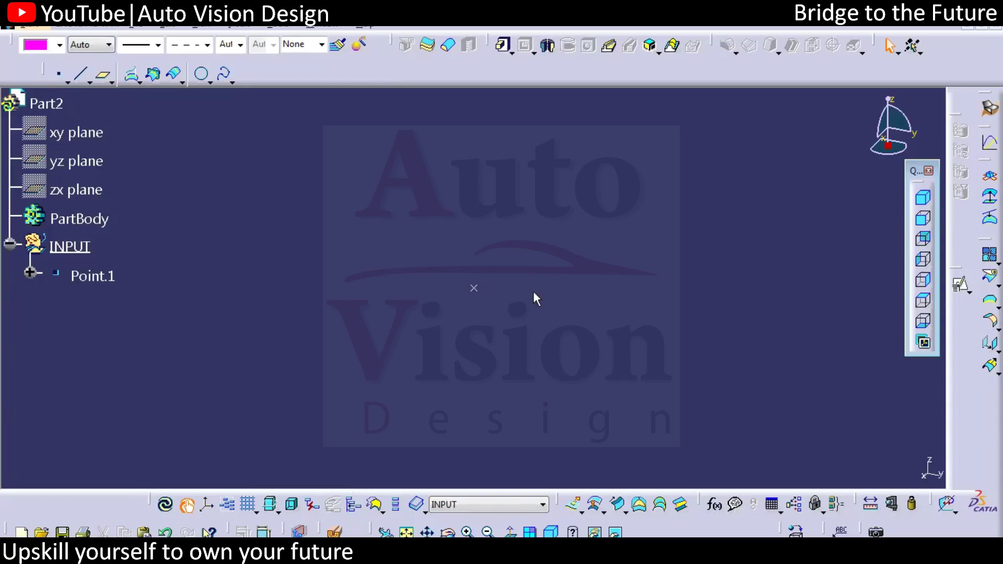
# - Create a Point-Direction line from the origin point along the X component, starting at about 17 mm and ending at about 84 mm
pyautogui.rightClick(767, 155)
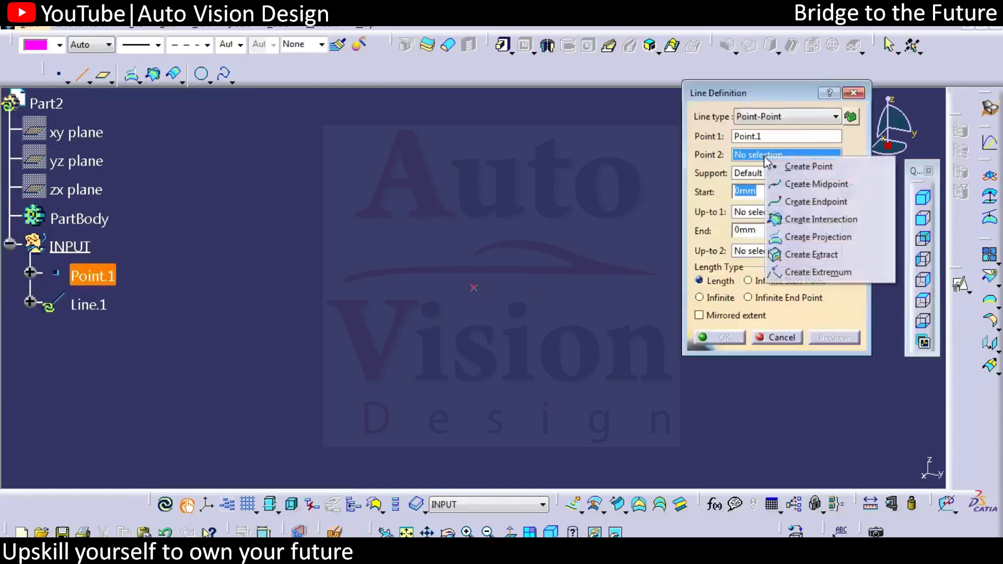
pyautogui.click(719, 154)
pyautogui.click(768, 116)
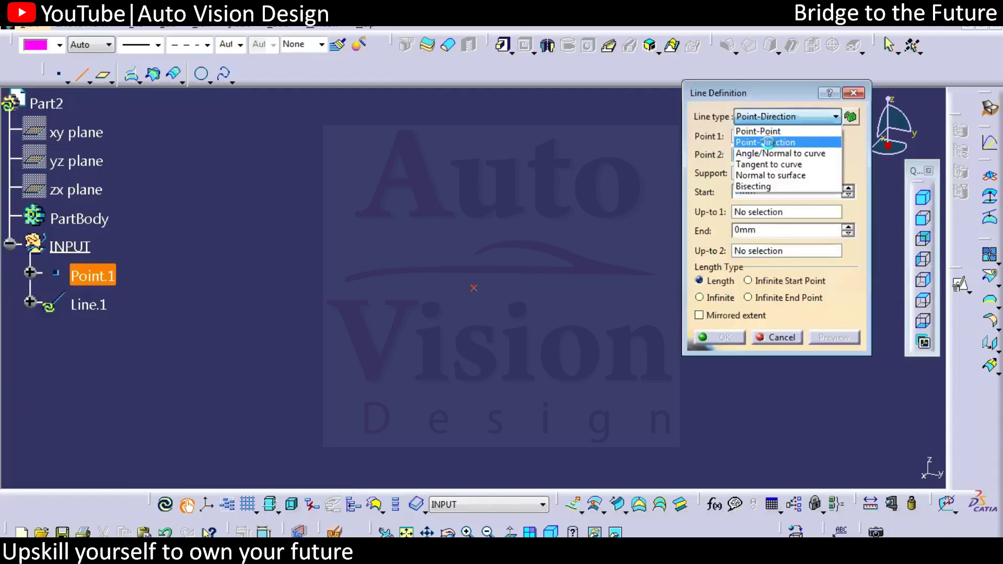
pyautogui.click(765, 142)
pyautogui.rightClick(768, 156)
pyautogui.click(836, 226)
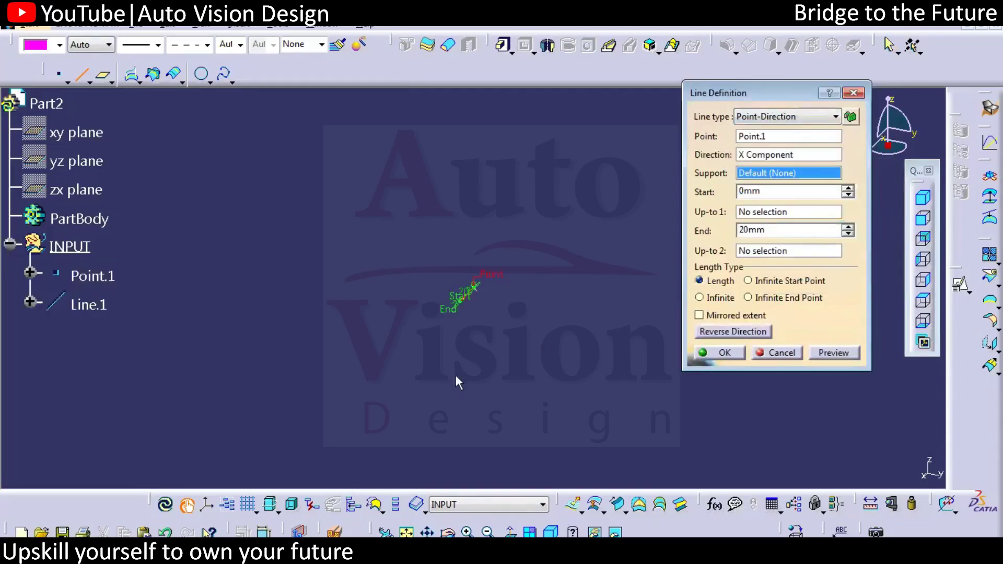
pyautogui.moveTo(412, 309); pyautogui.dragTo(437, 303, button='middle')
pyautogui.moveTo(440, 298); pyautogui.dragTo(366, 320)
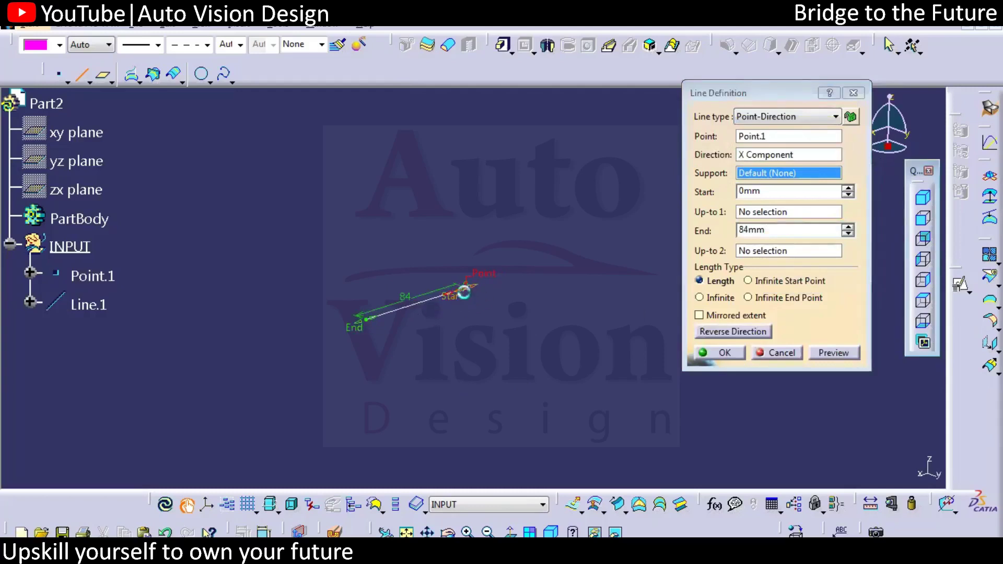
pyautogui.moveTo(463, 289); pyautogui.dragTo(445, 296)
pyautogui.click(723, 354)
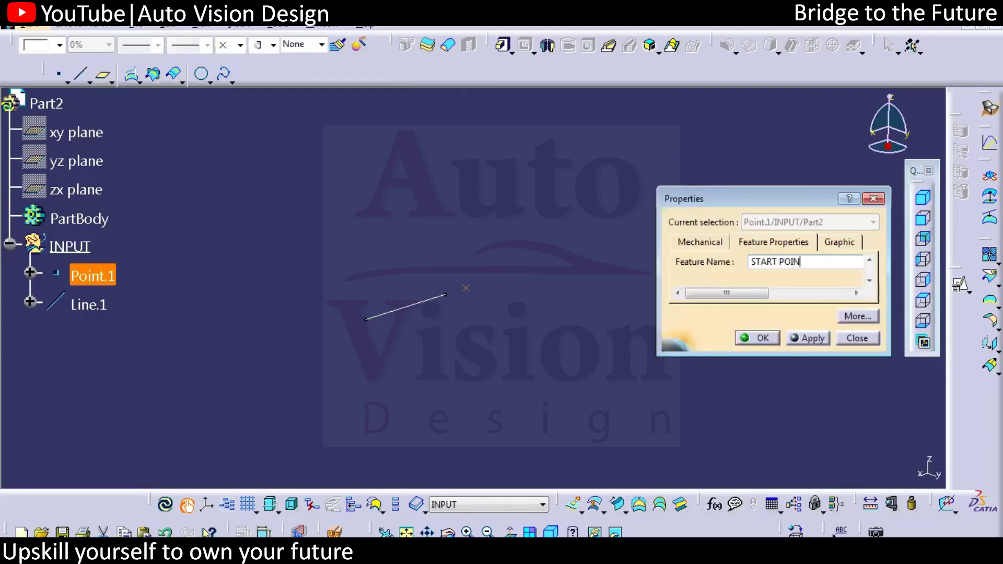
# - Rename the origin point as START POINT and the X-direction line as TOOLING LINE
pyautogui.write('TART POINT')
pyautogui.press('Return')
pyautogui.rightClick(92, 313)
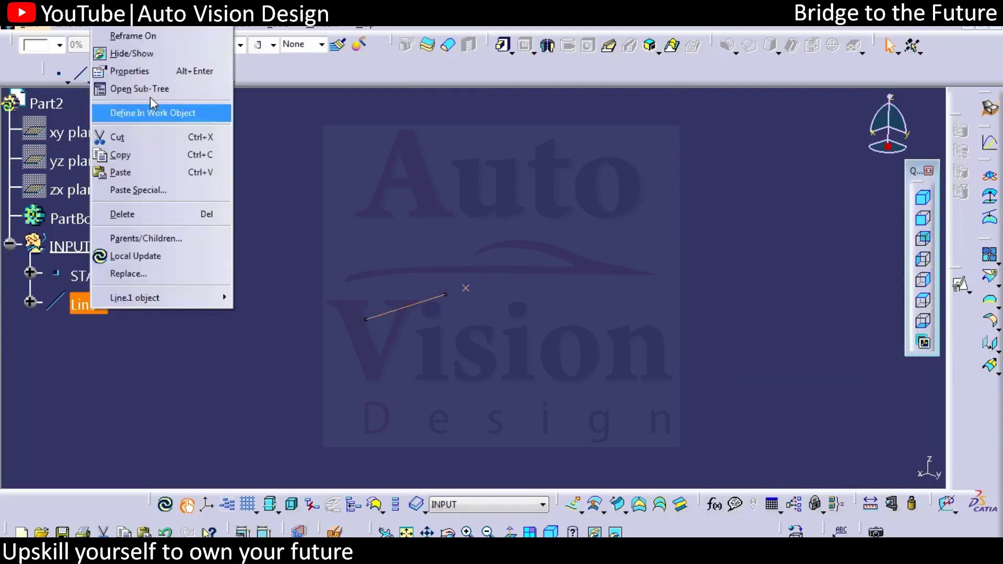
pyautogui.click(152, 72)
pyautogui.write('T')
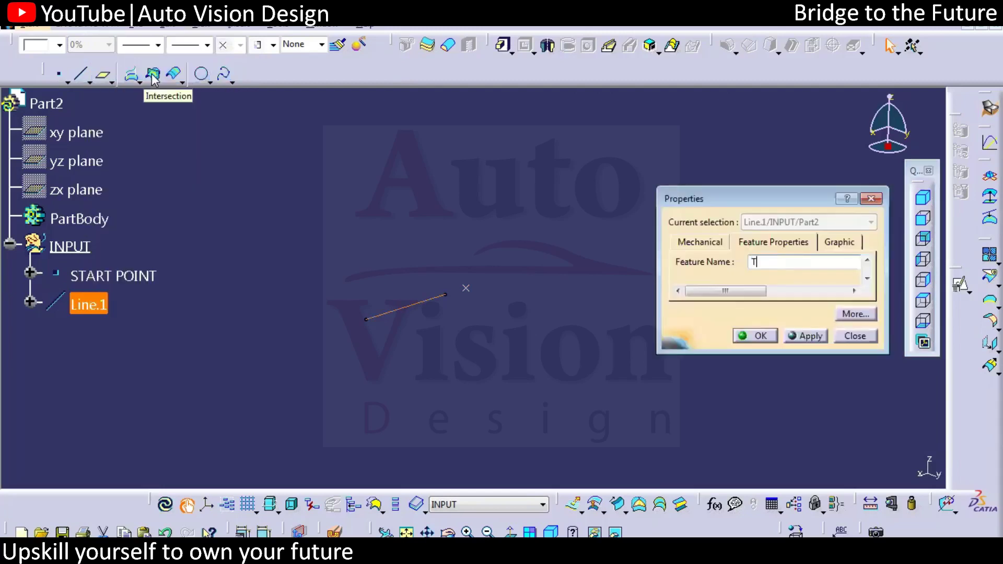
pyautogui.write('OOLING L')
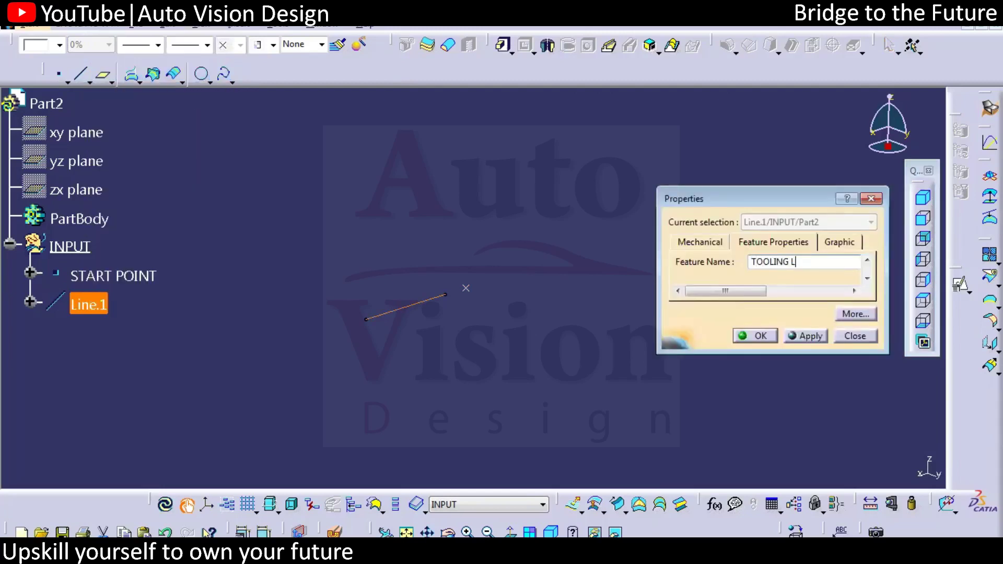
pyautogui.write('INE')
pyautogui.press('Return')
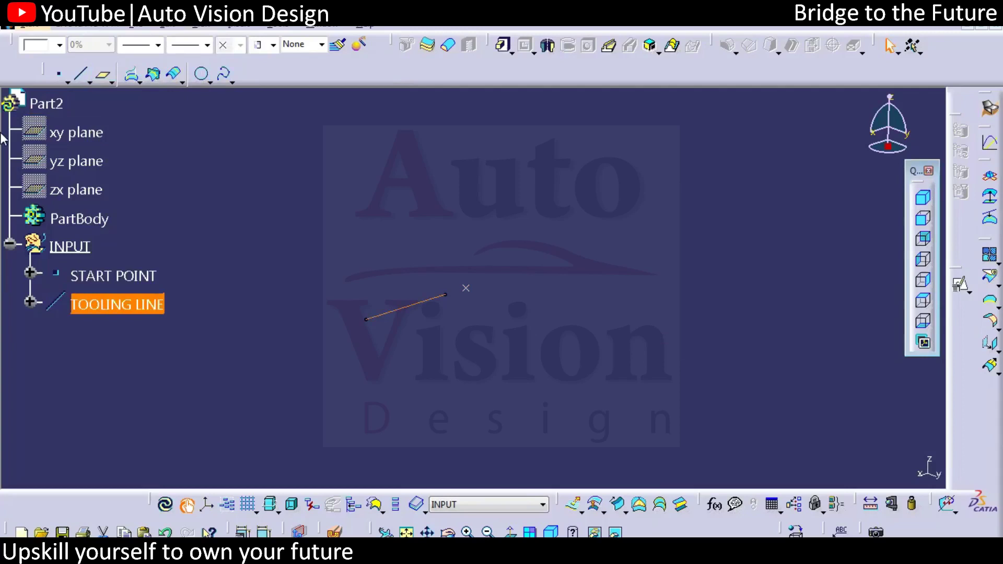
# - Format the tooling line as a thicker dash-dot line in magenta
pyautogui.click(208, 45)
pyautogui.click(209, 117)
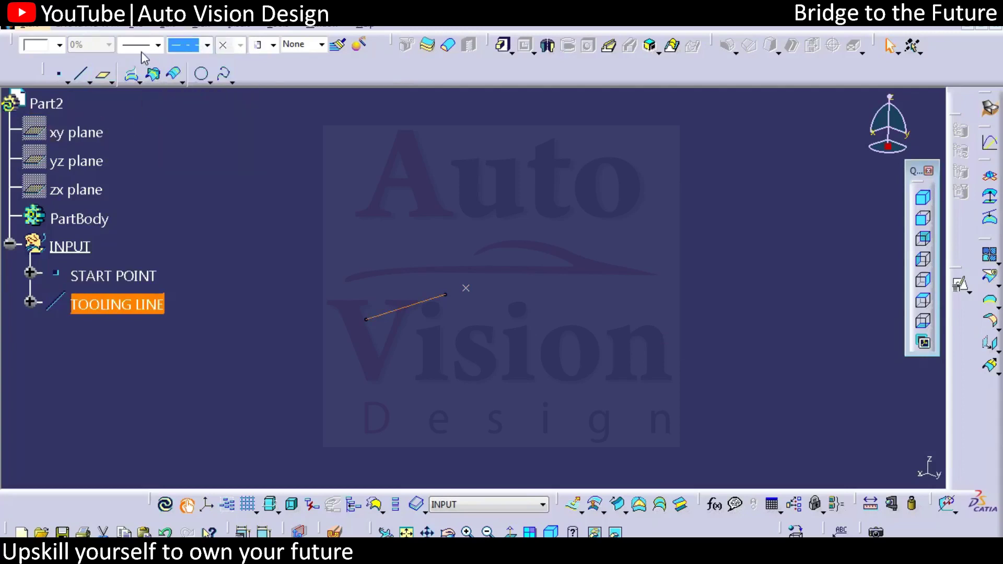
pyautogui.click(158, 45)
pyautogui.click(156, 102)
pyautogui.click(59, 45)
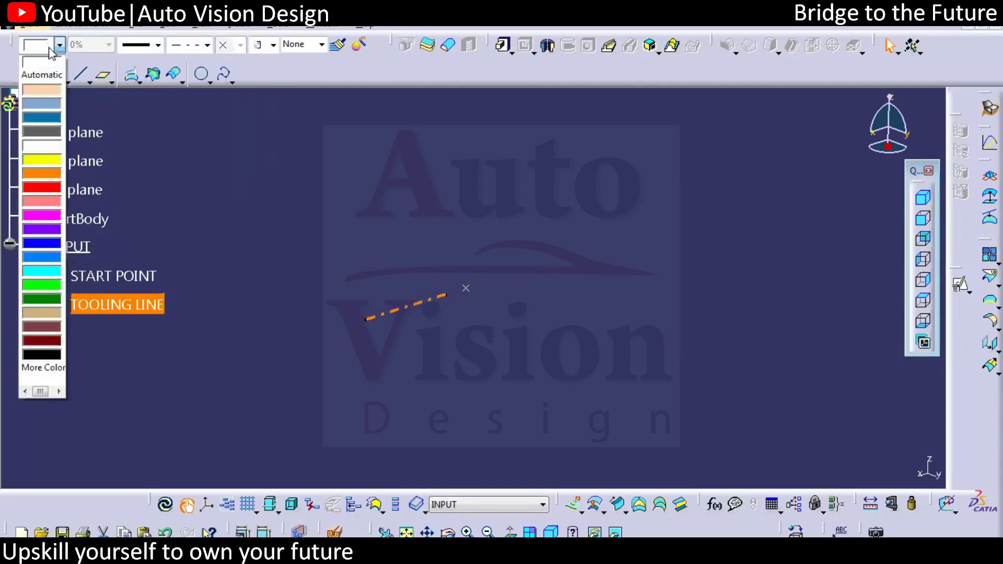
pyautogui.click(42, 215)
pyautogui.click(320, 271)
# - Create a Point-Direction line from START POINT along the Y component, with start 17 mm and end 84 mm
pyautogui.click(123, 276)
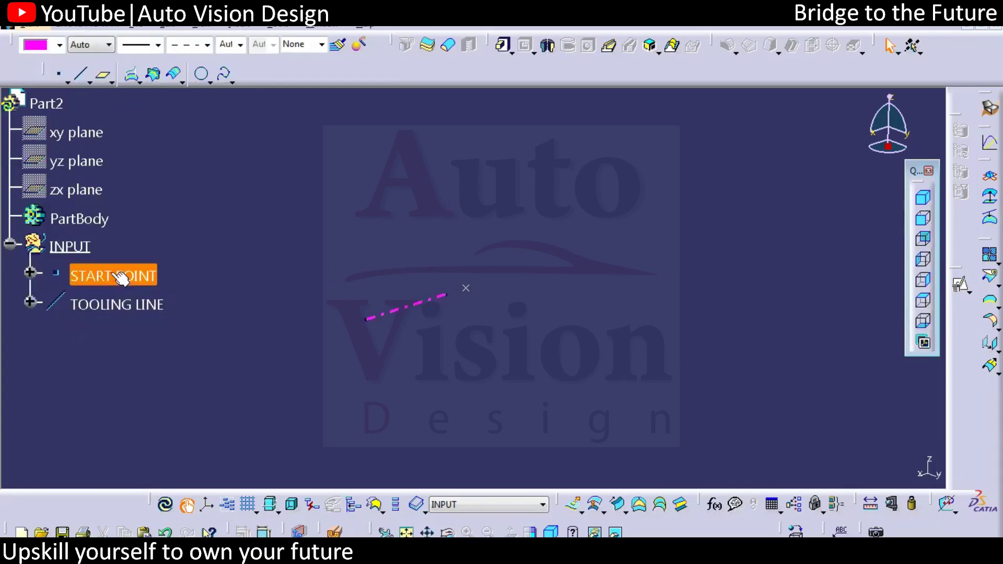
pyautogui.click(283, 225)
pyautogui.keyDown('ctrl'); pyautogui.moveTo(342, 251); pyautogui.dragTo(349, 219, button='middle'); pyautogui.keyUp('ctrl')
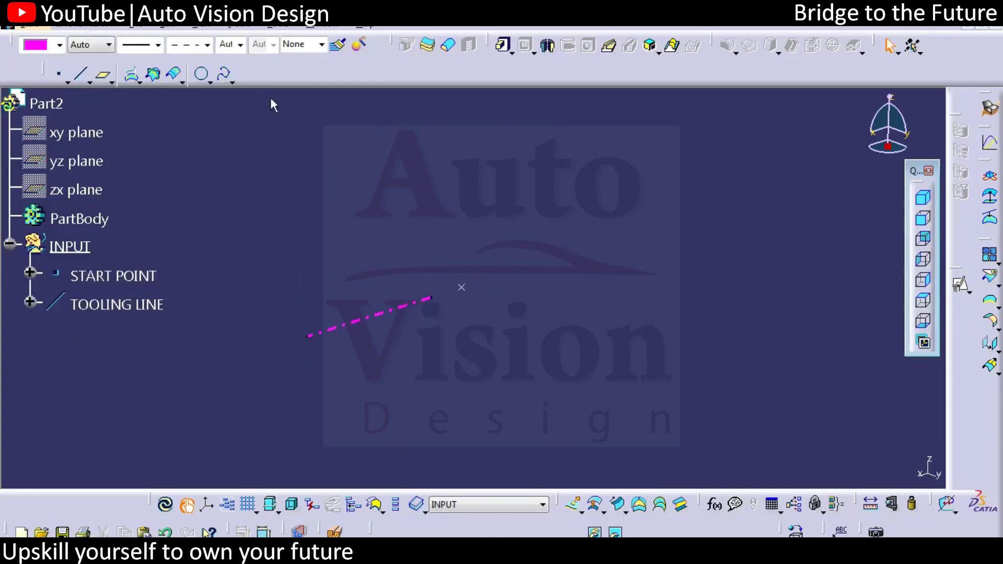
pyautogui.click(77, 77)
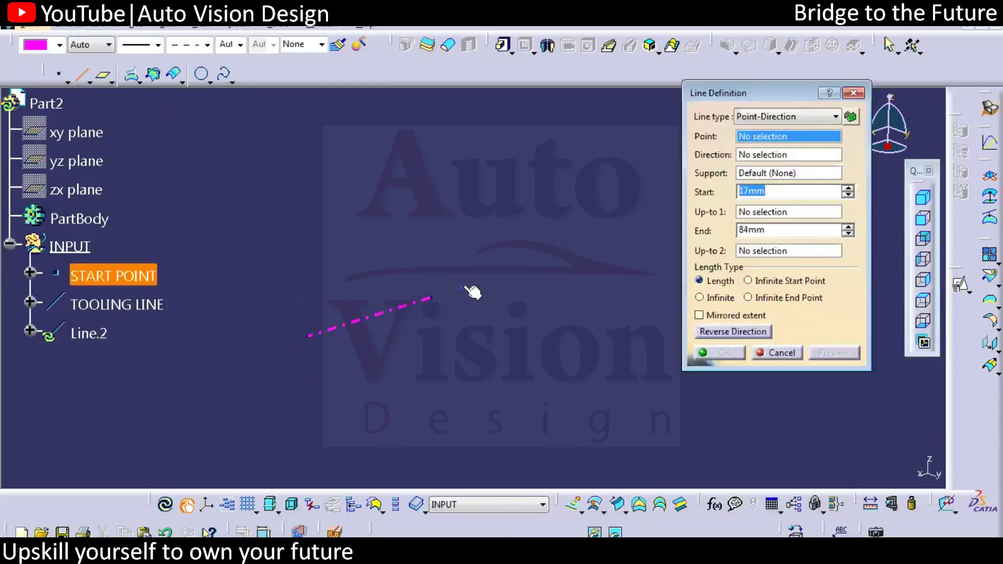
pyautogui.rightClick(791, 153)
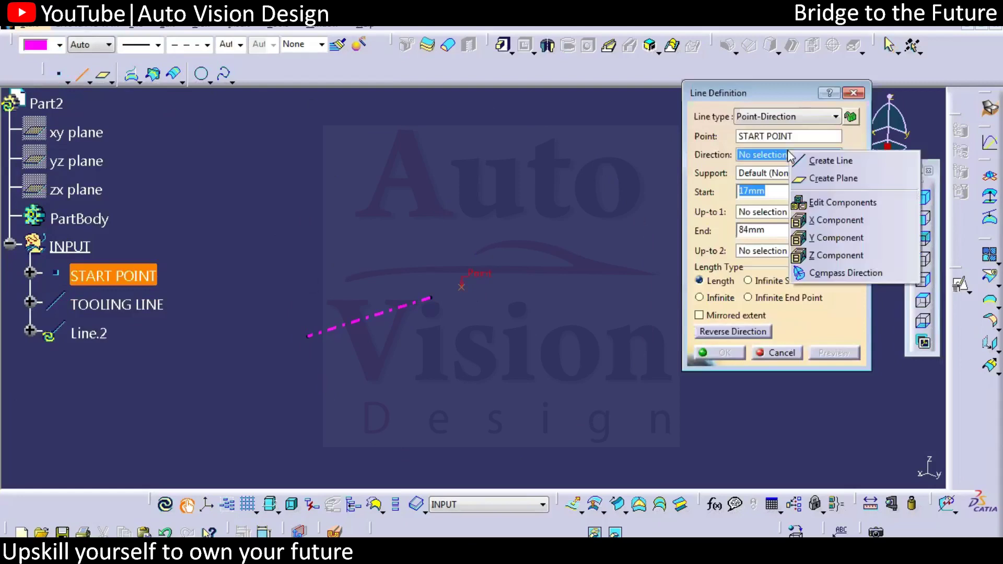
pyautogui.click(835, 237)
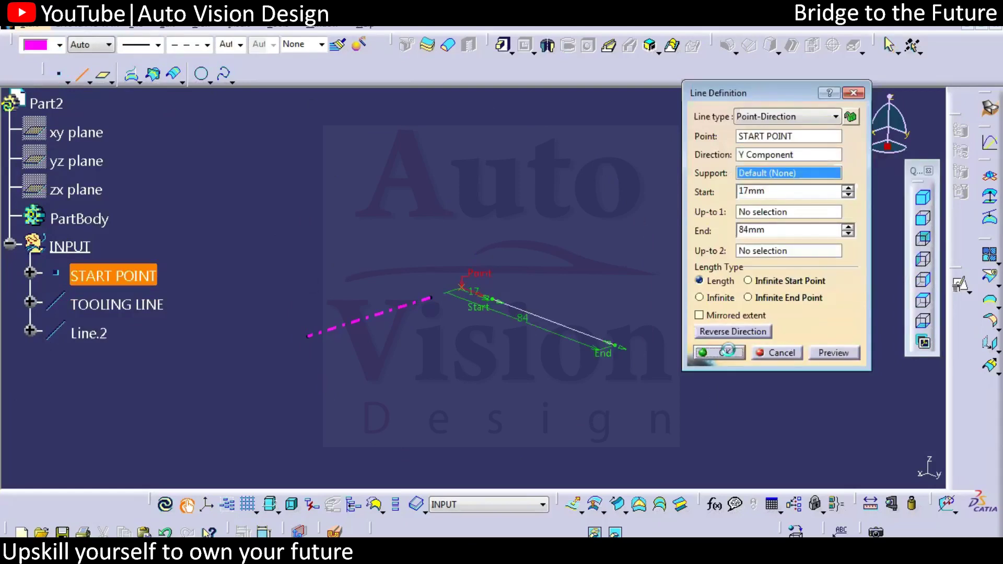
pyautogui.press('Return')
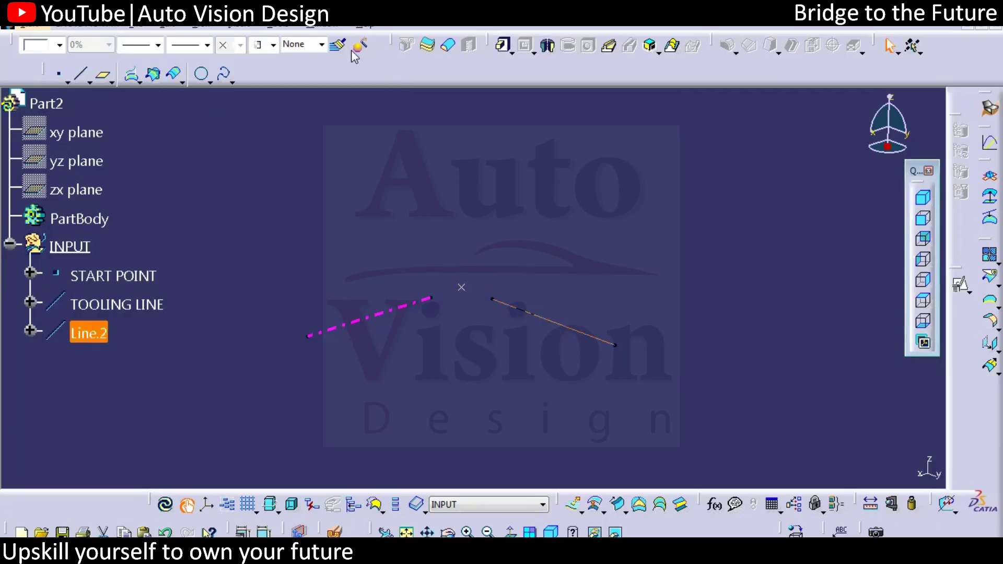
# - Give the Y-direction line the tooling line's thick dash-dot style and colour it yellow
pyautogui.click(374, 197)
pyautogui.click(89, 333)
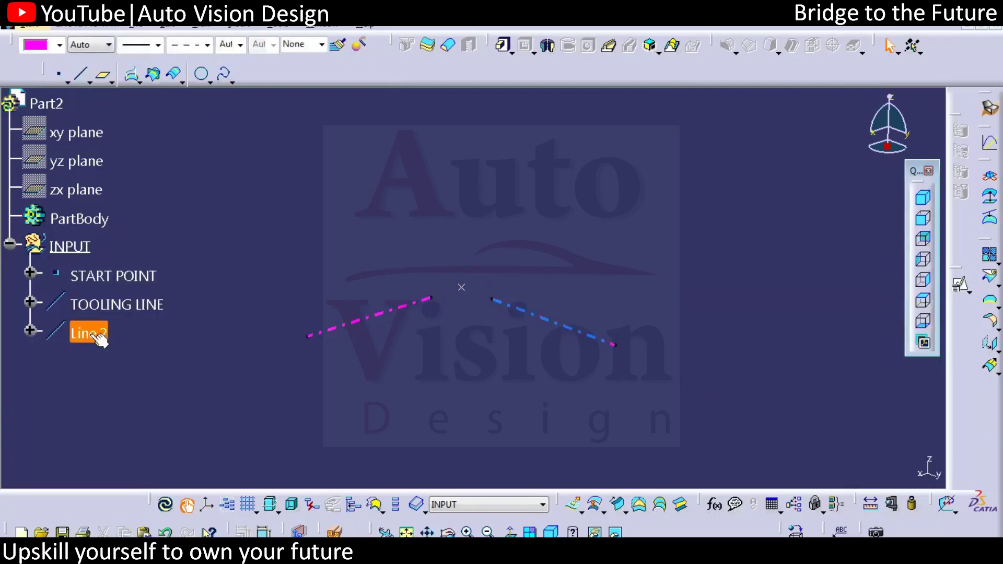
pyautogui.click(59, 45)
pyautogui.click(42, 135)
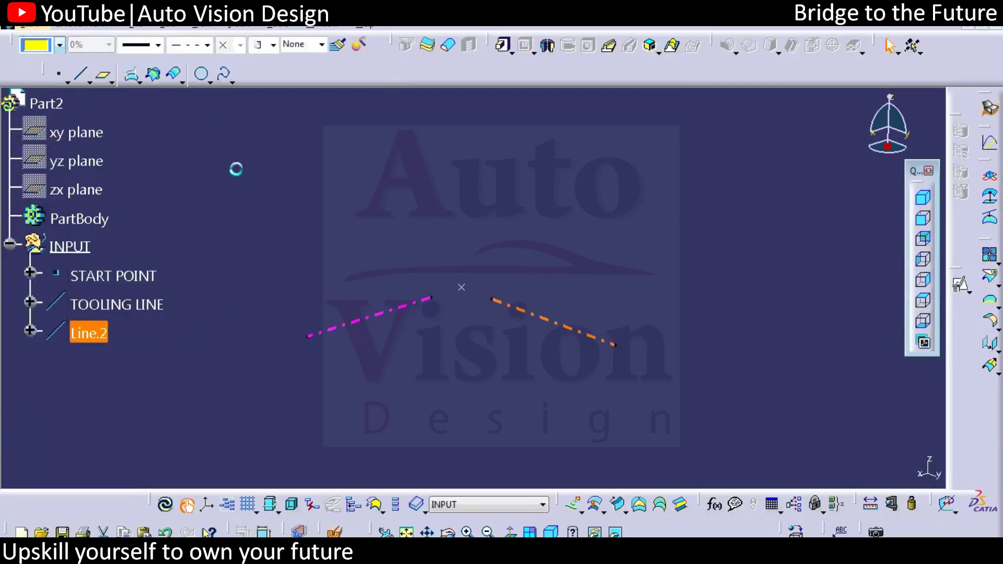
# - Rename the yellow Y-direction line as SLIDER LIFETR
pyautogui.click(117, 304)
pyautogui.click(89, 333)
pyautogui.rightClick(89, 333)
pyautogui.click(144, 97)
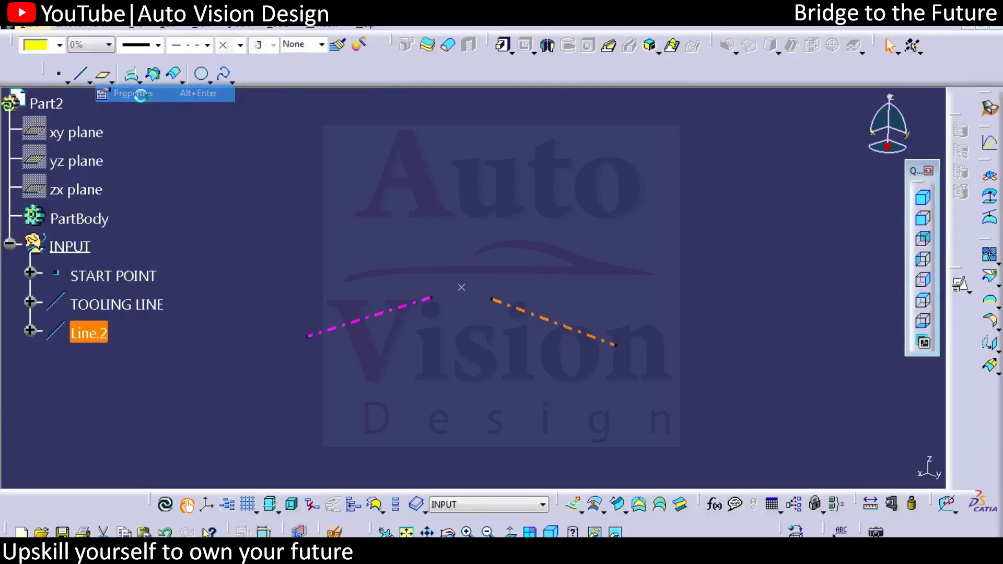
pyautogui.write('SLIDE')
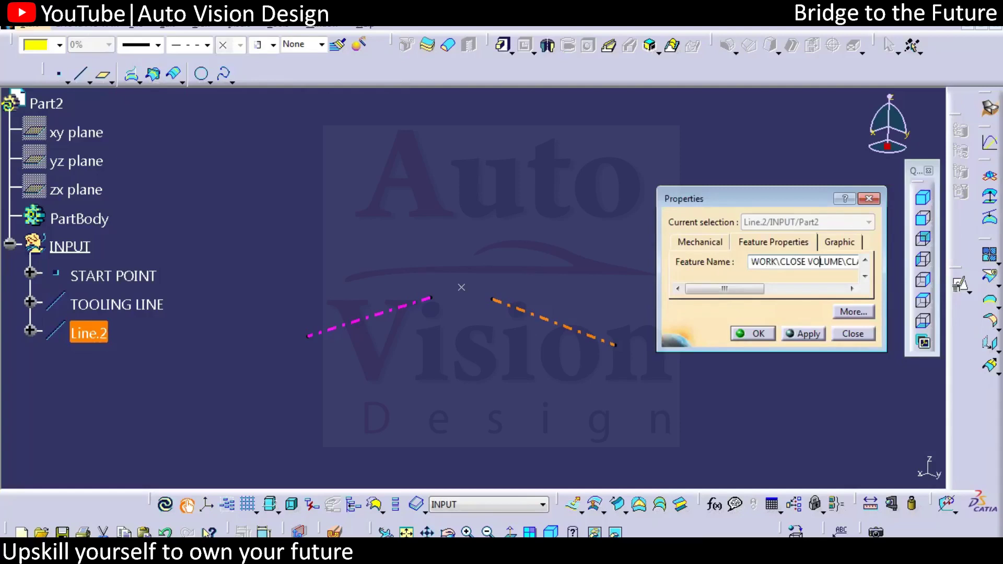
pyautogui.hotkey('ctrl', 'a')
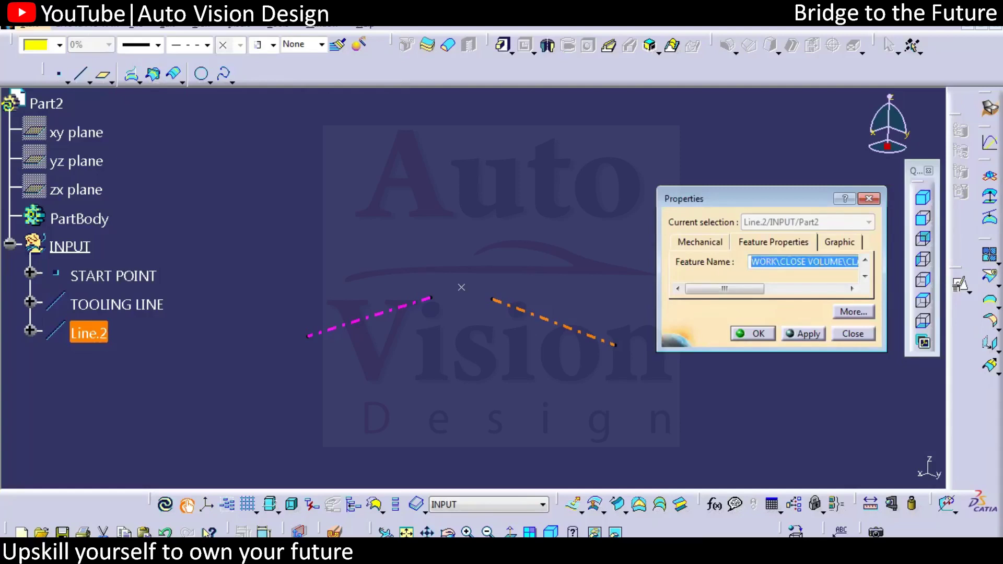
pyautogui.write('SLIDER')
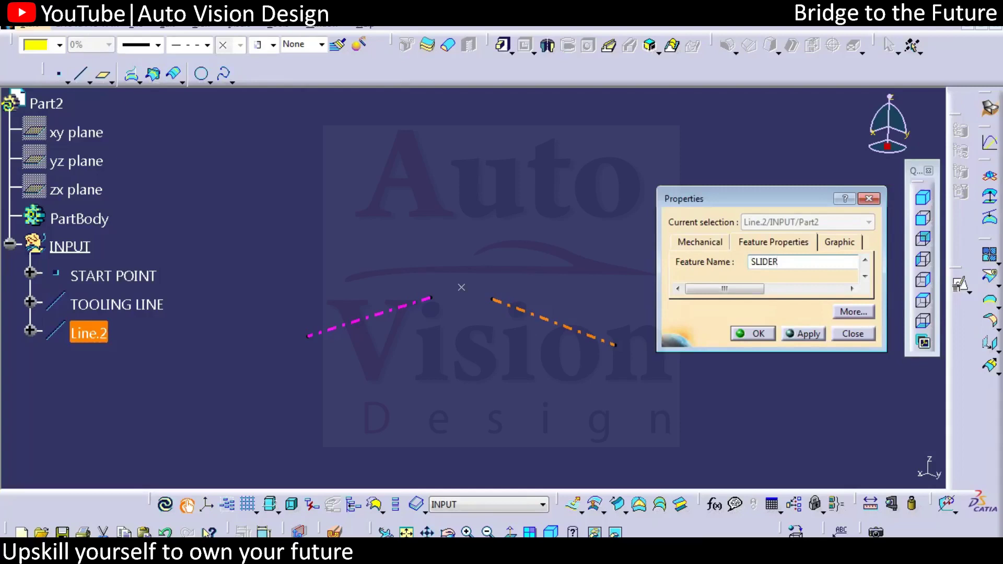
pyautogui.write(' LIFETR')
pyautogui.press('Return')
pyautogui.click(268, 190)
# - Run a local update on the whole Part2 and switch to the Part1 document window
pyautogui.moveTo(277, 214); pyautogui.dragTo(429, 201, button='middle')
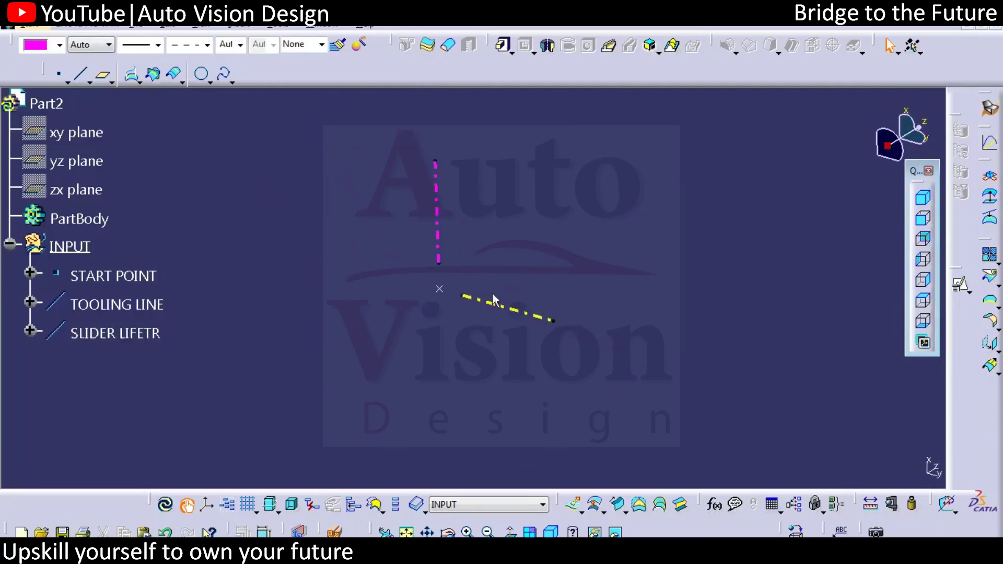
pyautogui.moveTo(456, 380)
pyautogui.mouseDown(button='middle')
pyautogui.moveTo(444, 370)
pyautogui.moveTo(620, 362)
pyautogui.moveTo(501, 314)
pyautogui.moveTo(504, 292)
pyautogui.moveTo(518, 318)
pyautogui.mouseUp(button='middle')
pyautogui.rightClick(46, 103)
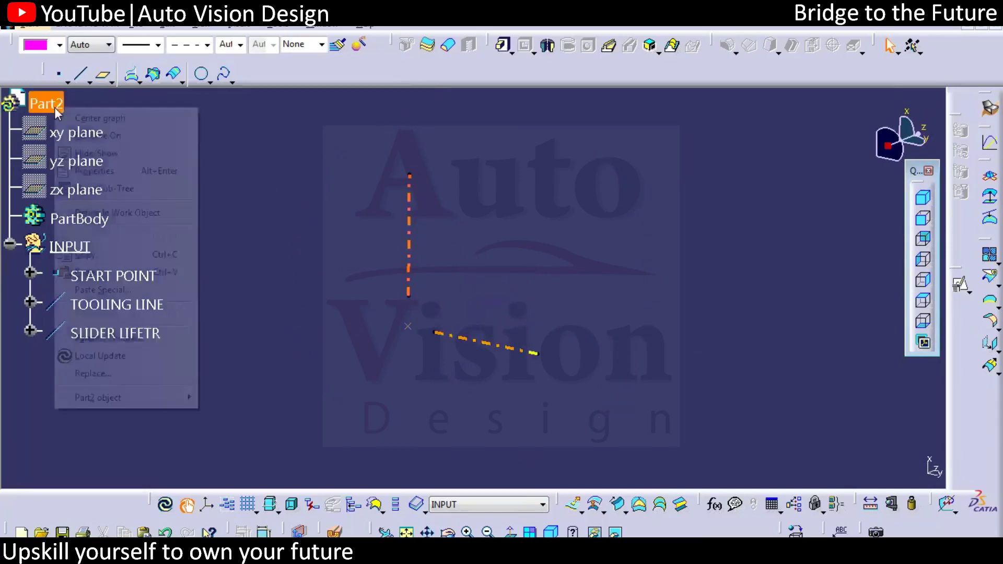
pyautogui.click(104, 356)
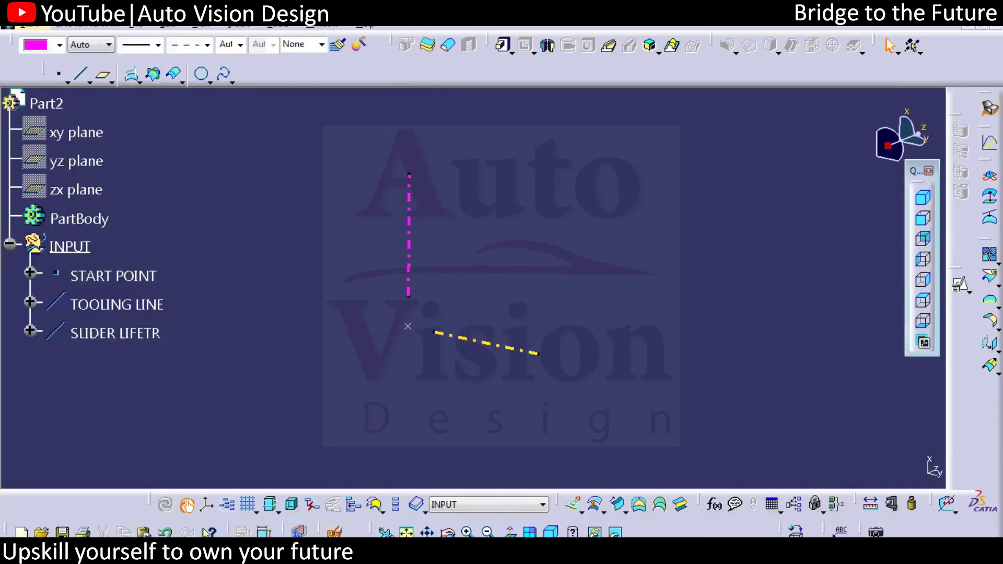
pyautogui.click(324, 29)
pyautogui.click(345, 117)
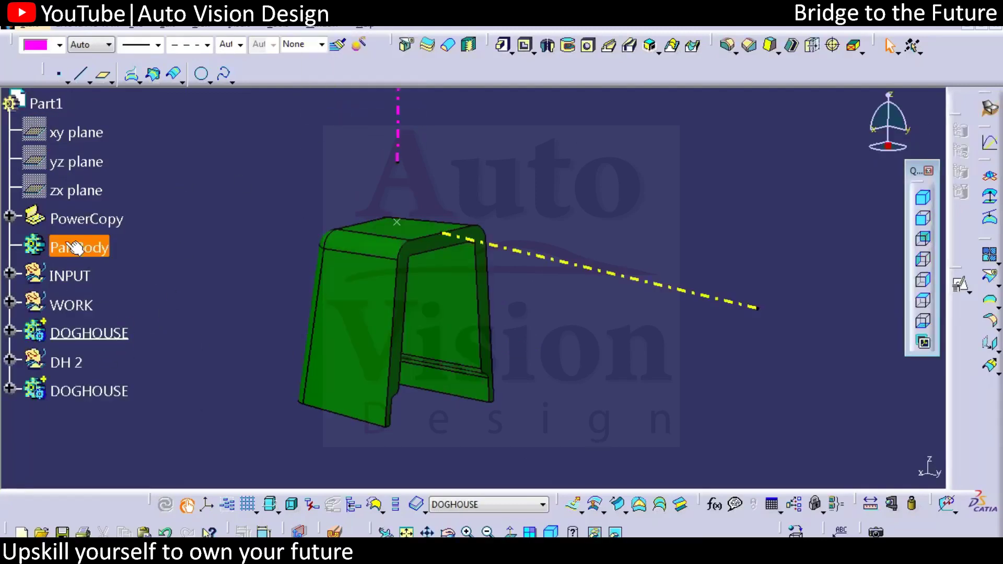
# - Copy the name of the PowerCopy set and set the root part's part number to PowerCopy
pyautogui.rightClick(80, 222)
pyautogui.click(112, 282)
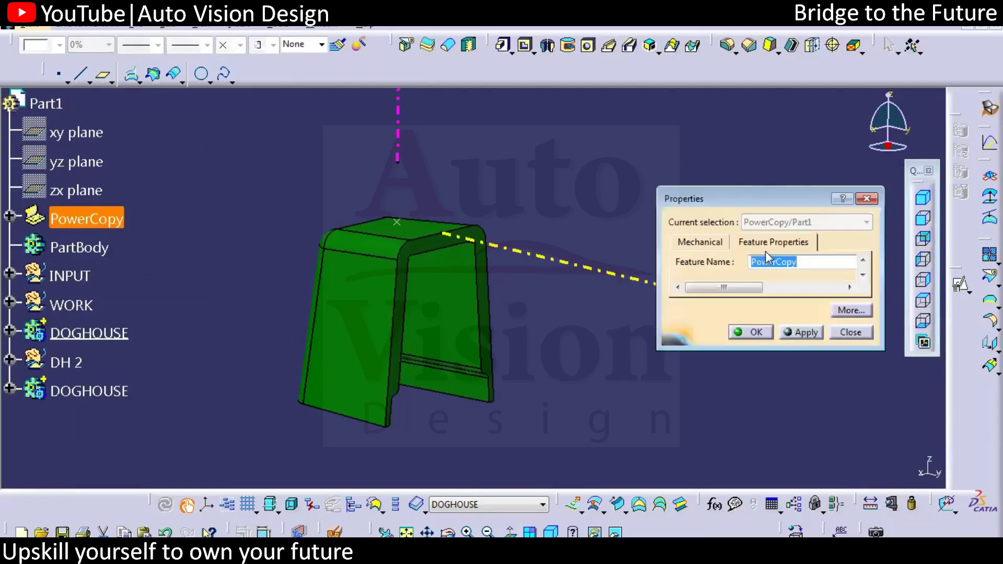
pyautogui.rightClick(45, 104)
pyautogui.click(78, 162)
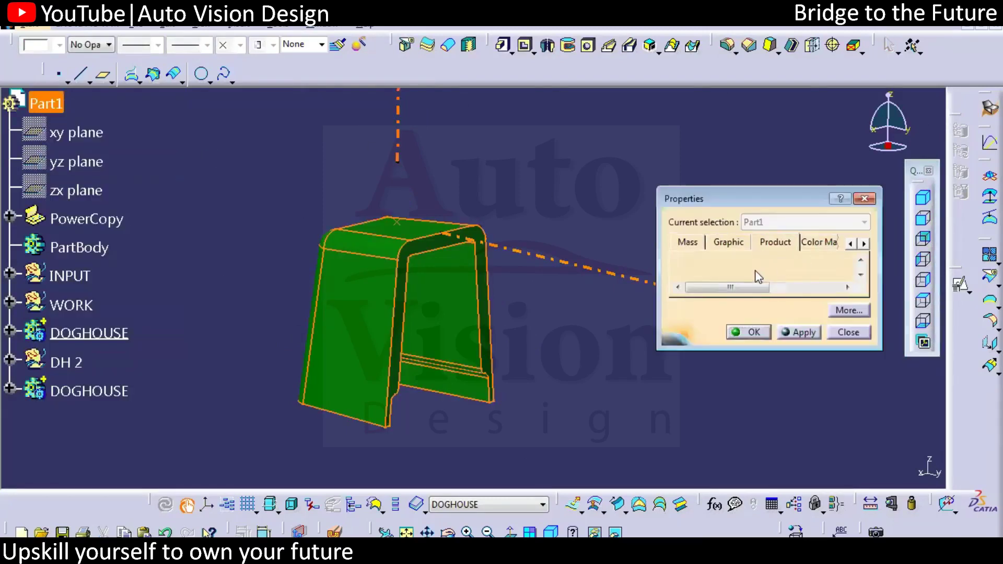
pyautogui.moveTo(748, 201); pyautogui.dragTo(583, 100)
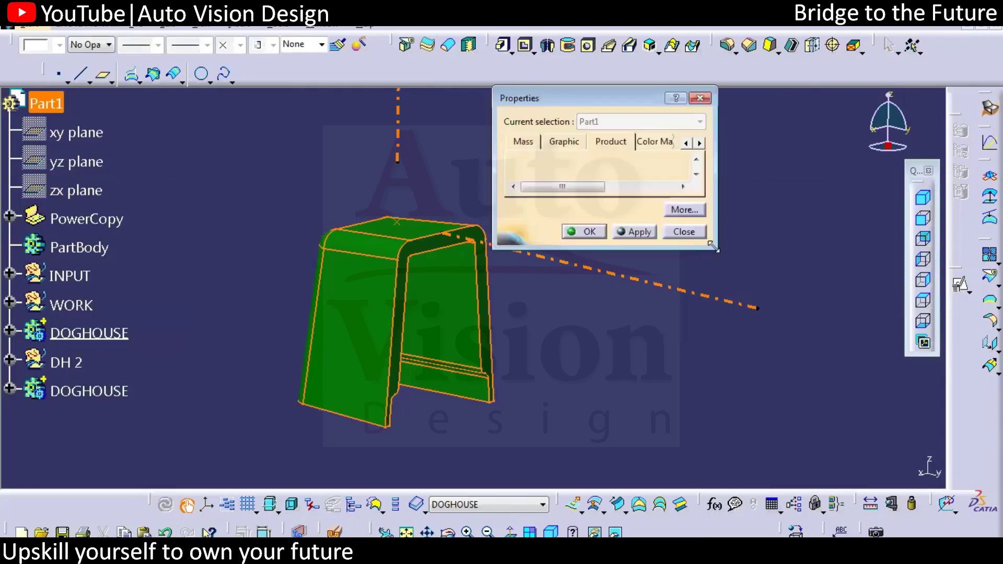
pyautogui.moveTo(711, 244); pyautogui.dragTo(859, 383)
pyautogui.doubleClick(606, 253)
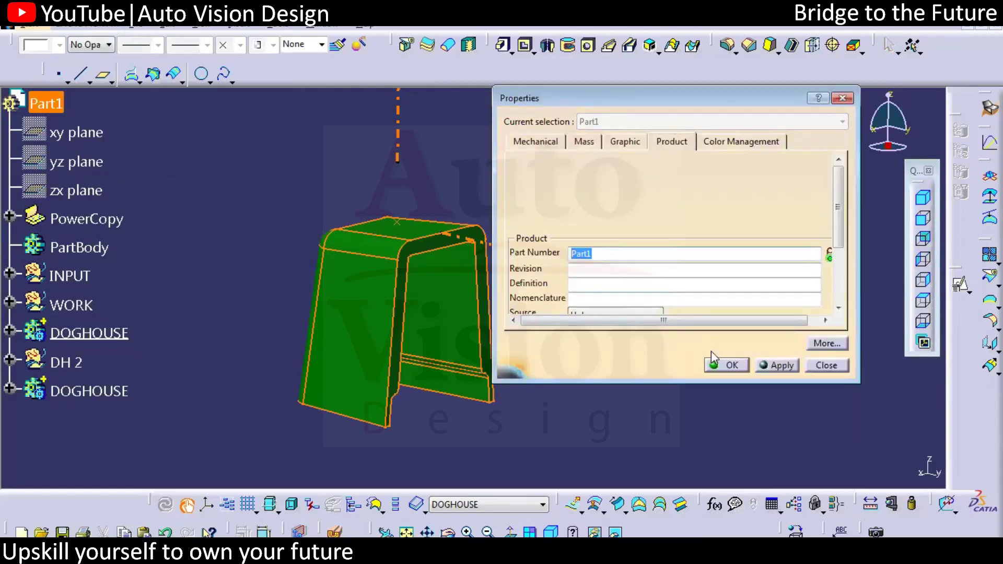
pyautogui.write('PowerCopy')
pyautogui.click(731, 366)
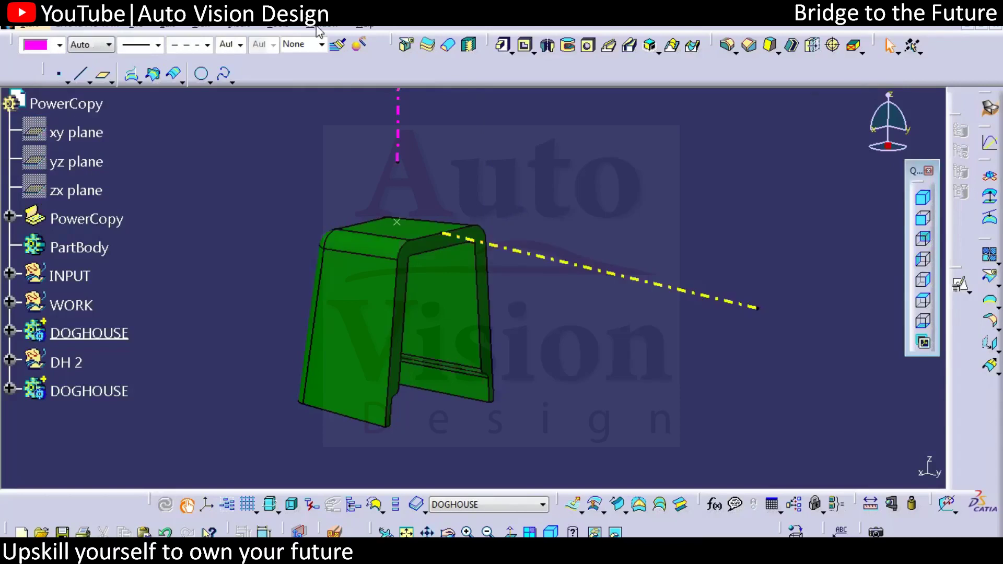
# - Review the START POINT and TOOLING LINE inputs in Part2, then return to the PowerCopy.CATPart document
pyautogui.click(322, 25)
pyautogui.click(350, 134)
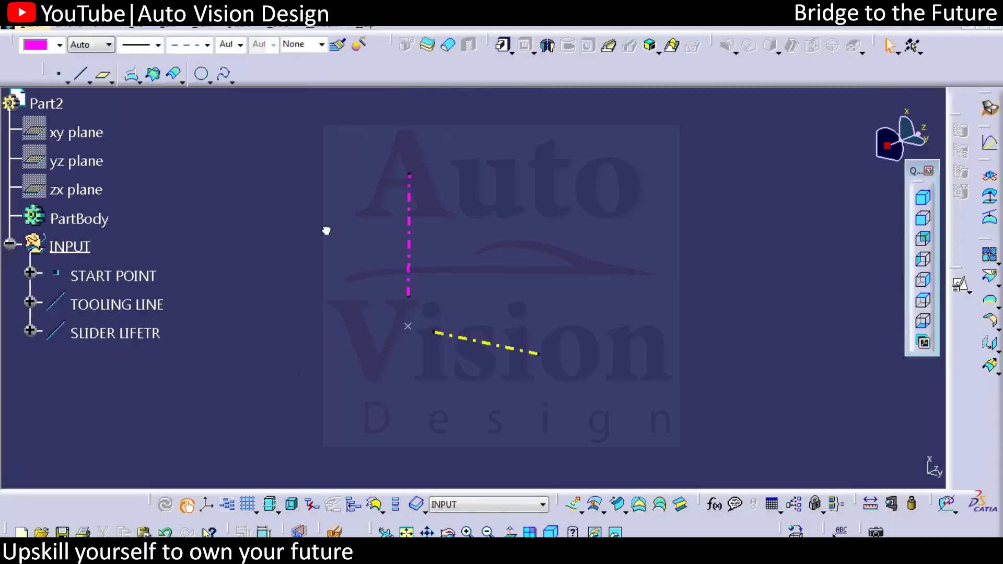
pyautogui.click(119, 276)
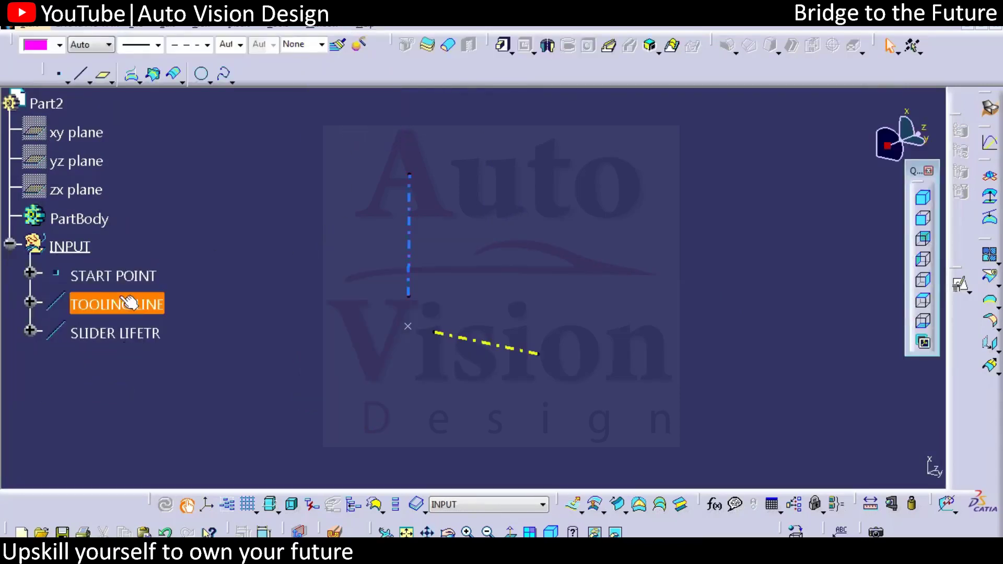
pyautogui.click(287, 285)
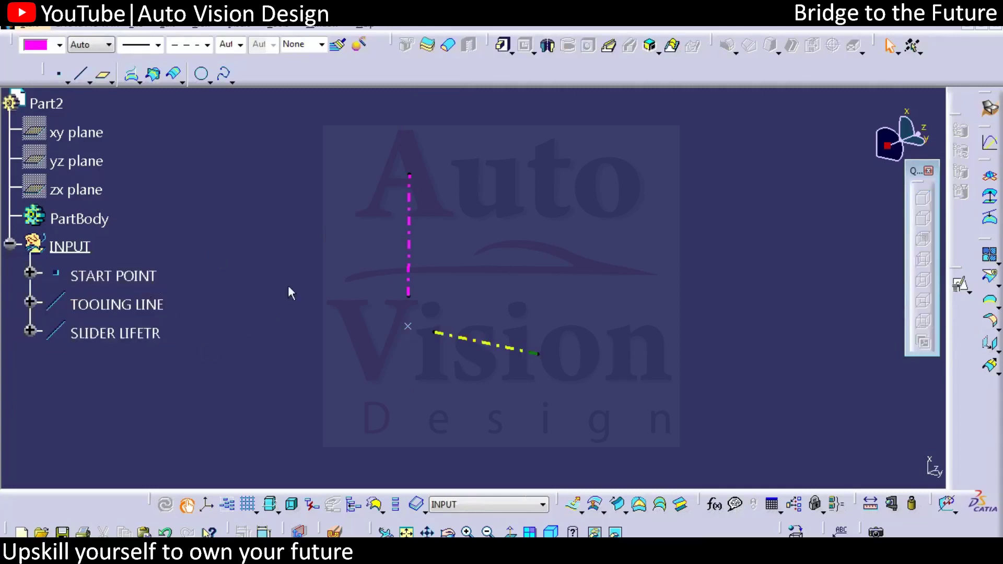
pyautogui.click(322, 27)
pyautogui.click(366, 118)
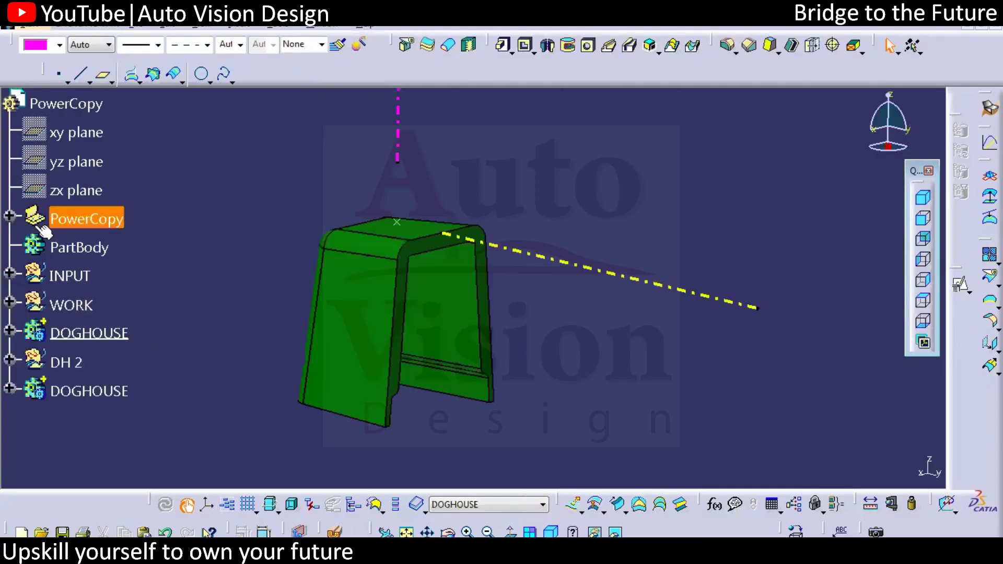
# - Open the definition of PowerCopy.1 and examine which input components it requires
pyautogui.click(9, 217)
pyautogui.click(112, 247)
pyautogui.doubleClick(130, 252)
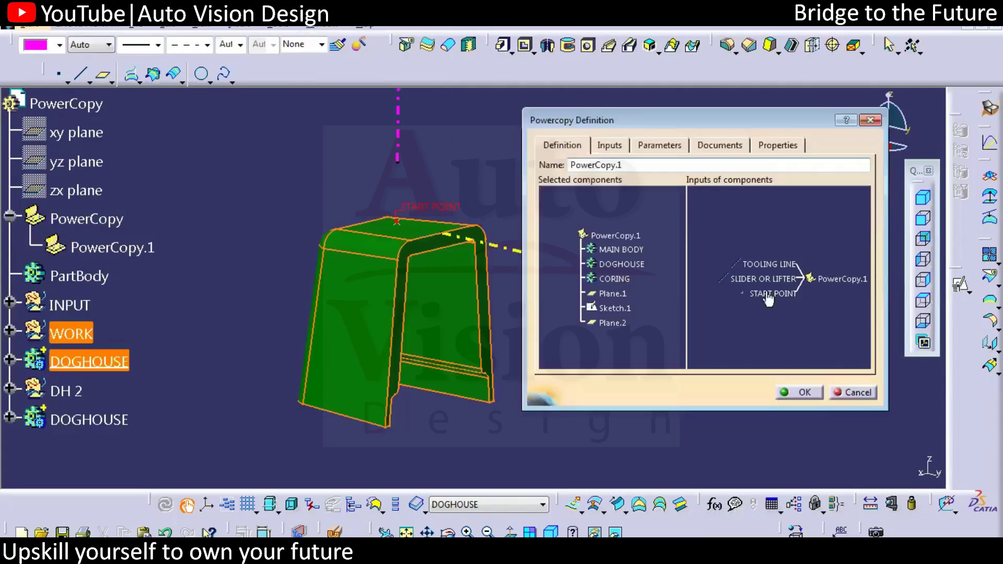
pyautogui.keyDown('ctrl'); pyautogui.moveTo(775, 309); pyautogui.dragTo(801, 310, button='middle'); pyautogui.keyUp('ctrl')
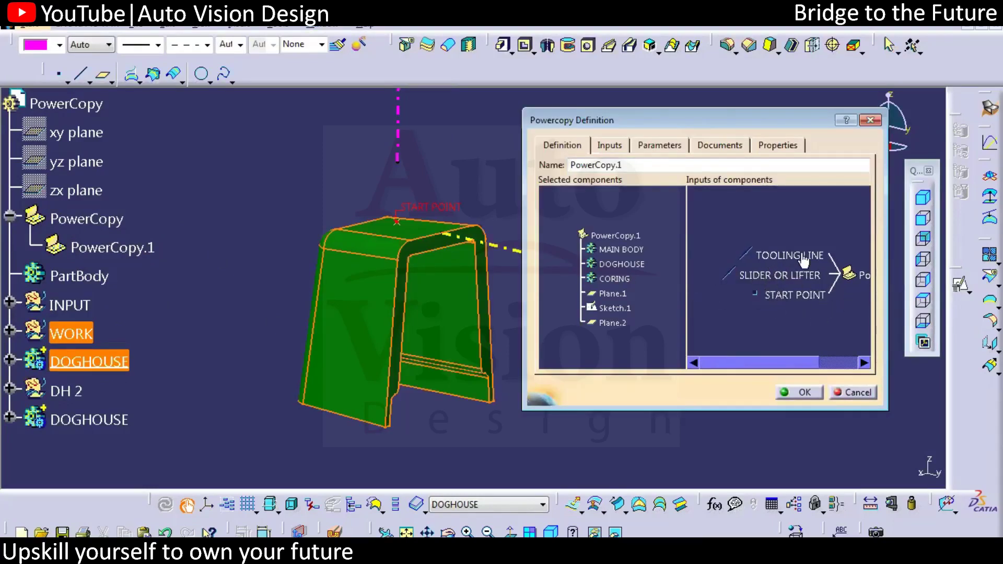
pyautogui.click(799, 393)
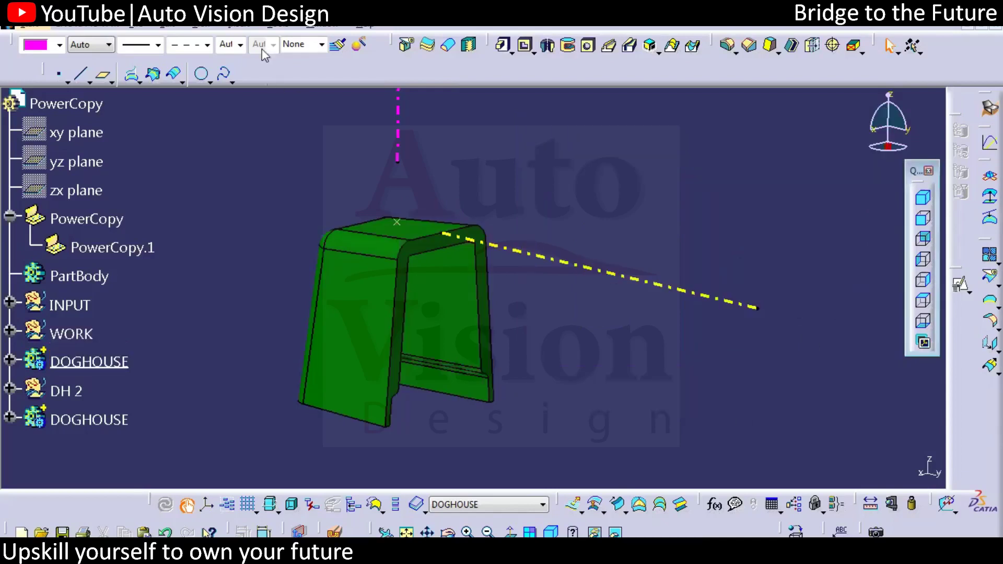
# - Switch to the Part2 document and check its START POINT, TOOLING LINE and SLIDER LIFETR against the PowerCopy inputs
pyautogui.click(312, 26)
pyautogui.click(337, 146)
pyautogui.click(316, 26)
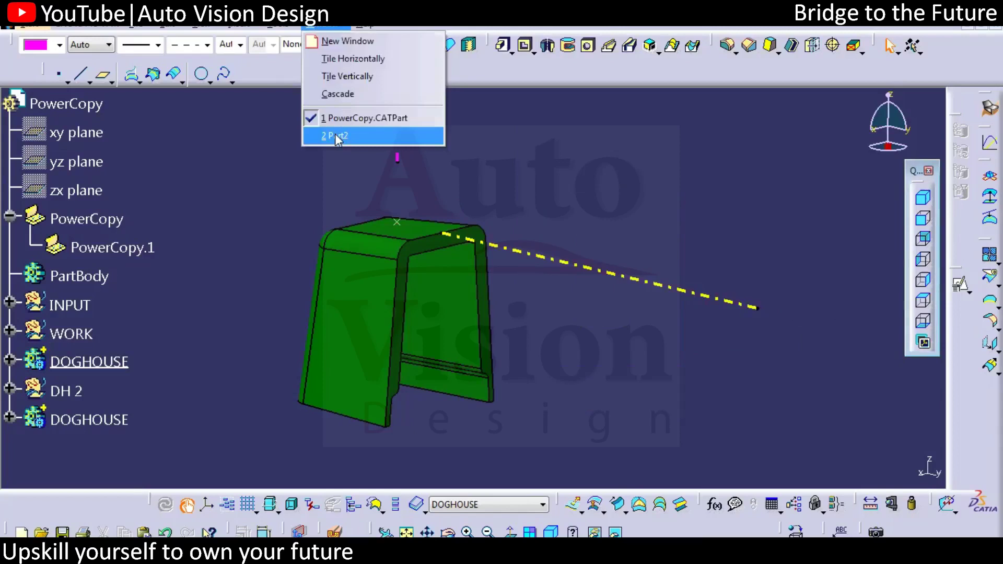
pyautogui.click(334, 135)
pyautogui.click(134, 303)
pyautogui.click(139, 277)
pyautogui.click(131, 305)
pyautogui.click(139, 333)
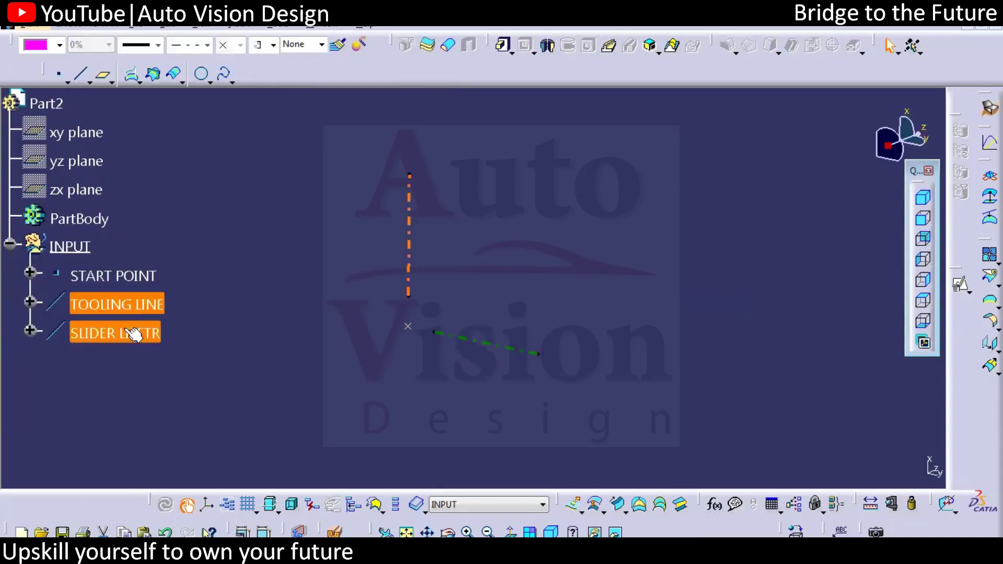
# - Start Instantiate From Selection in Part2 and pick PowerCopy.1 from PowerCopy.CATPart as the reference
pyautogui.click(241, 25)
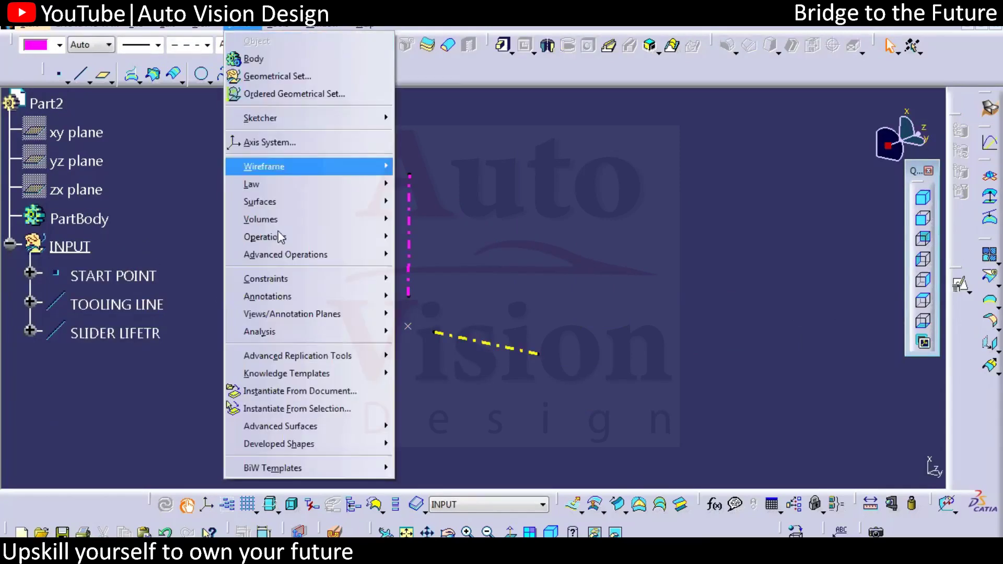
pyautogui.click(311, 413)
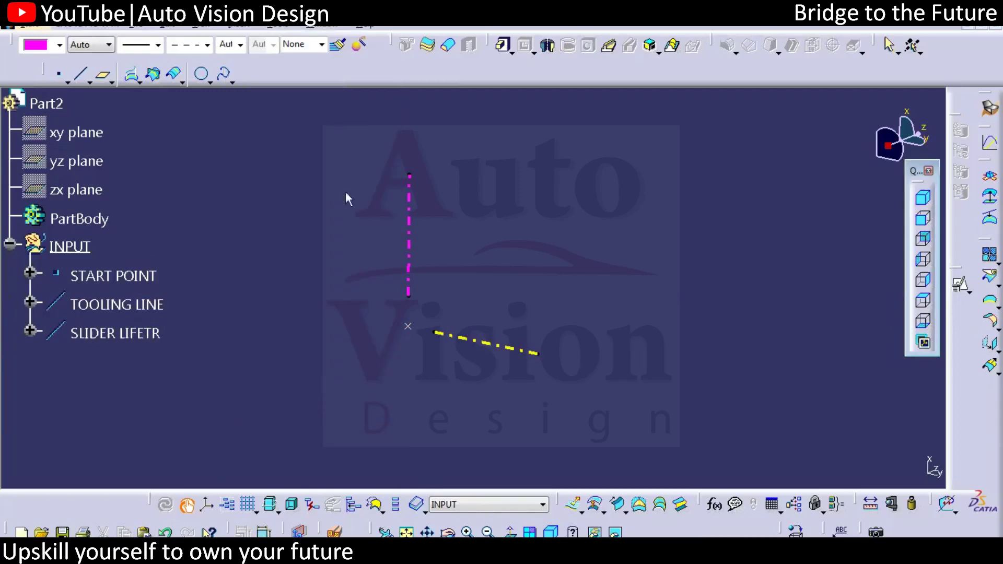
pyautogui.click(319, 25)
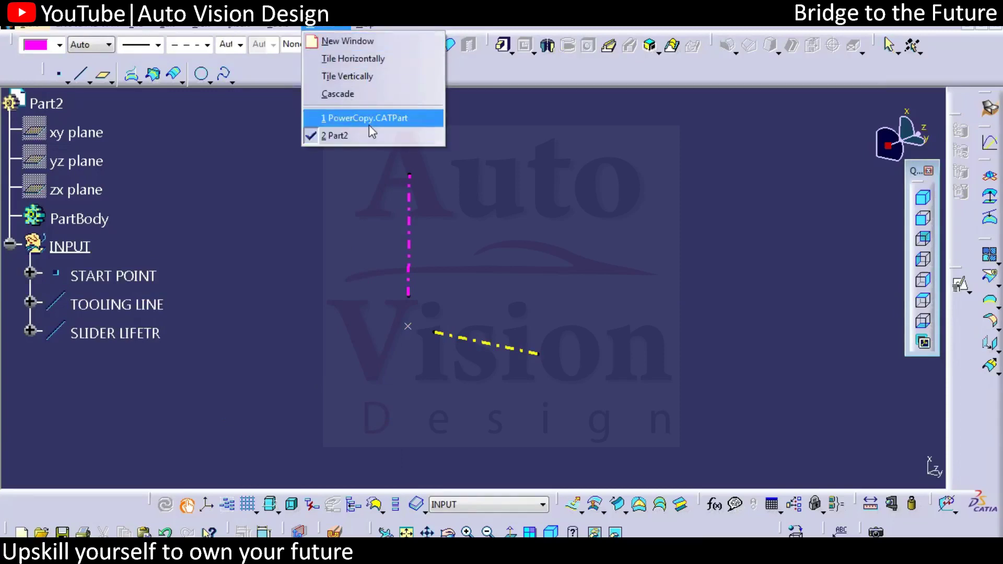
pyautogui.click(369, 125)
pyautogui.click(121, 249)
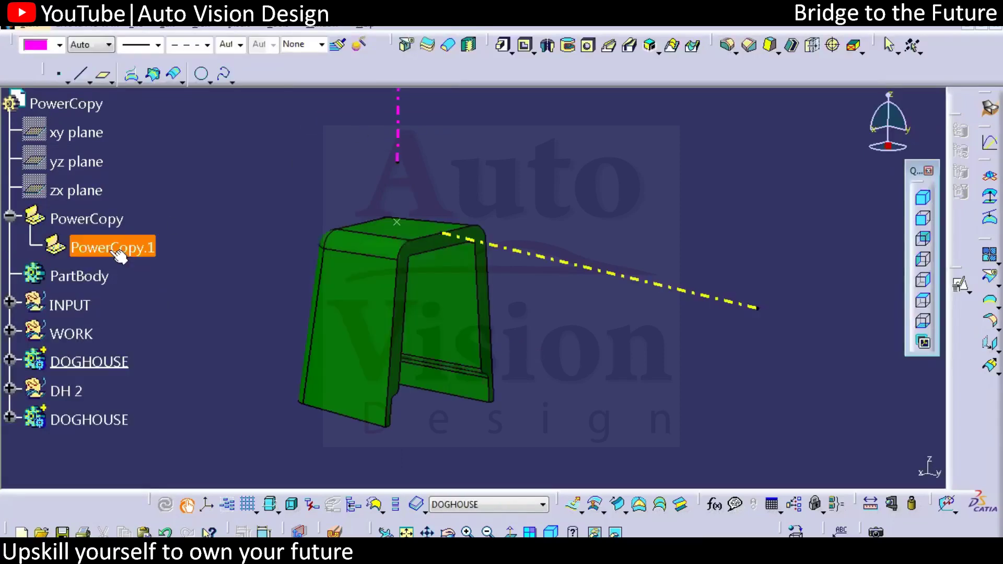
pyautogui.doubleClick(109, 249)
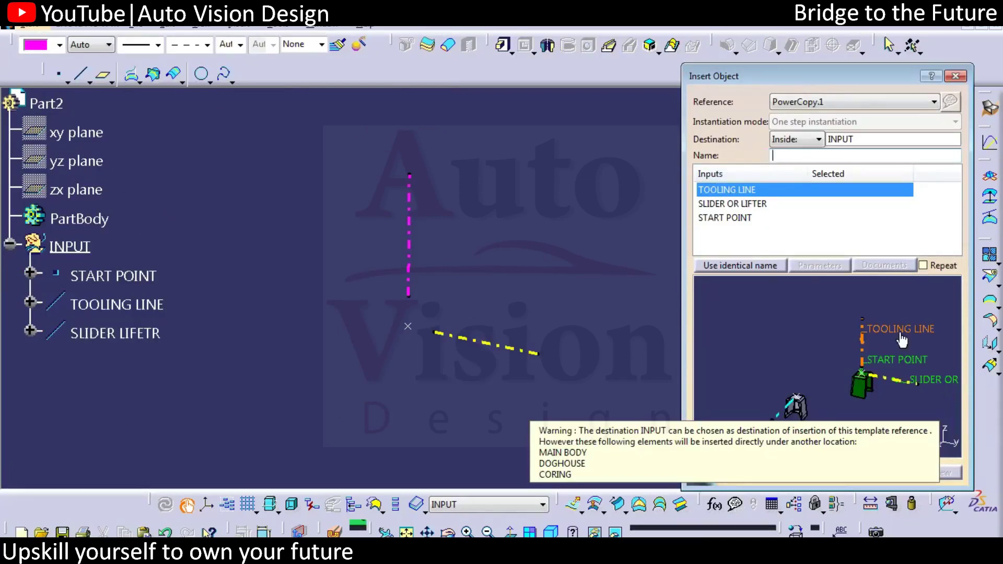
# - Assign TOOLING LINE, SLIDER LIFETR and START POINT to the matching PowerCopy inputs and preview the inserted doghouse
pyautogui.click(410, 228)
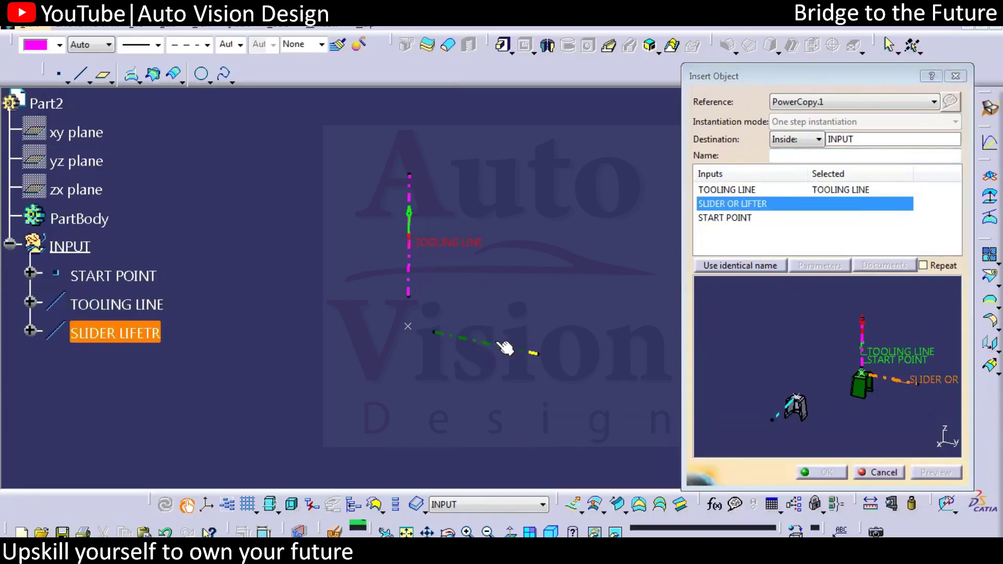
pyautogui.click(505, 348)
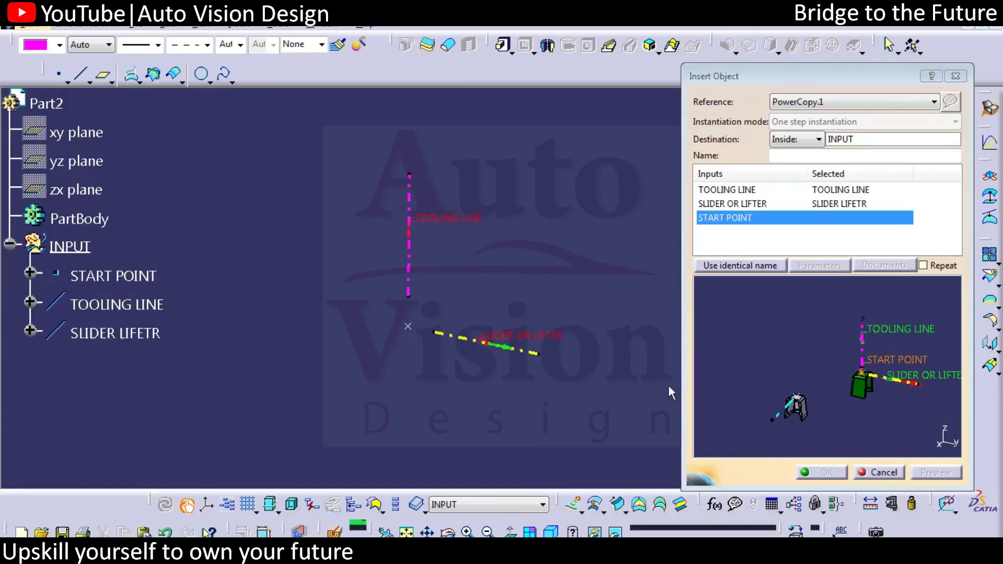
pyautogui.click(413, 329)
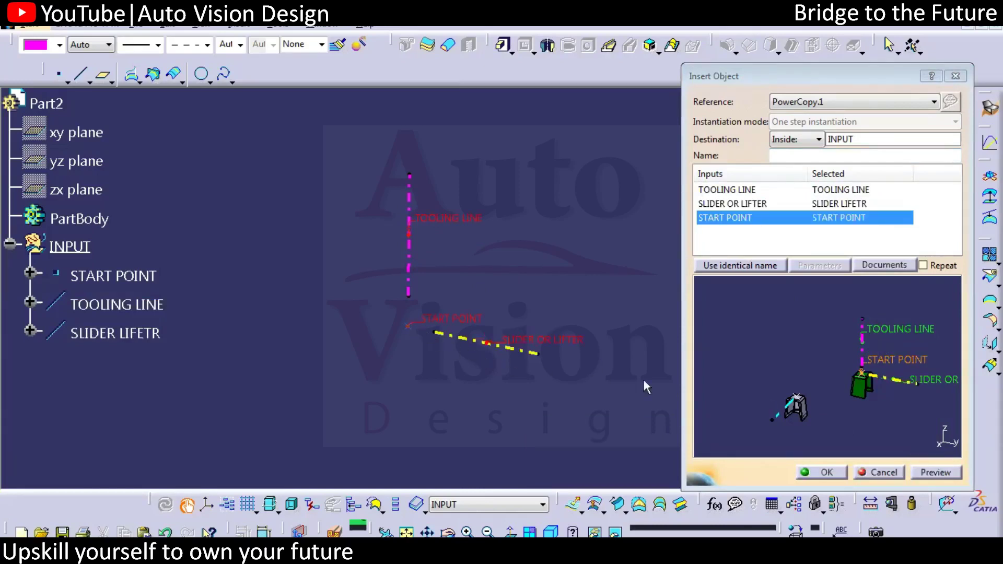
pyautogui.click(939, 473)
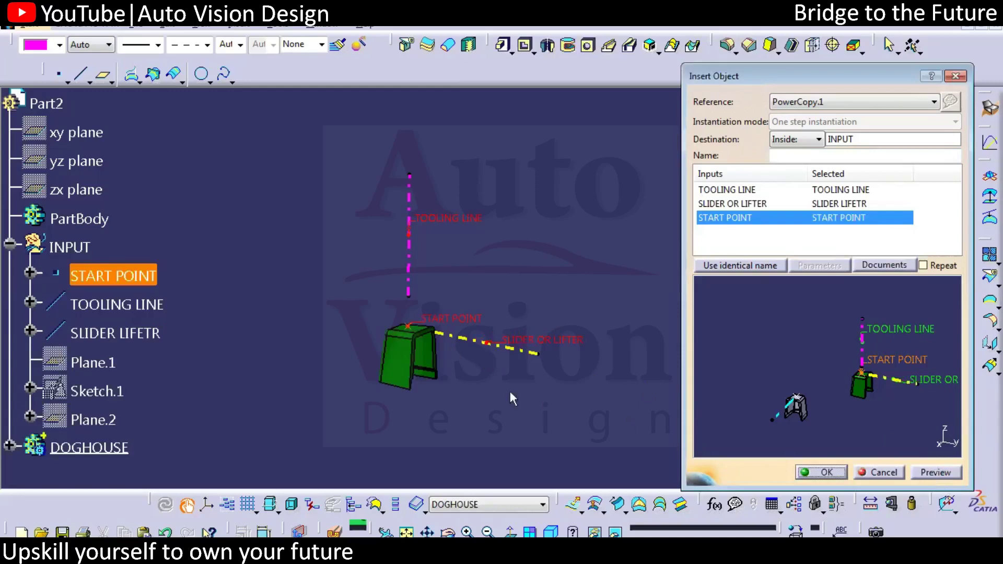
pyautogui.moveTo(441, 318); pyautogui.dragTo(436, 298, button='middle')
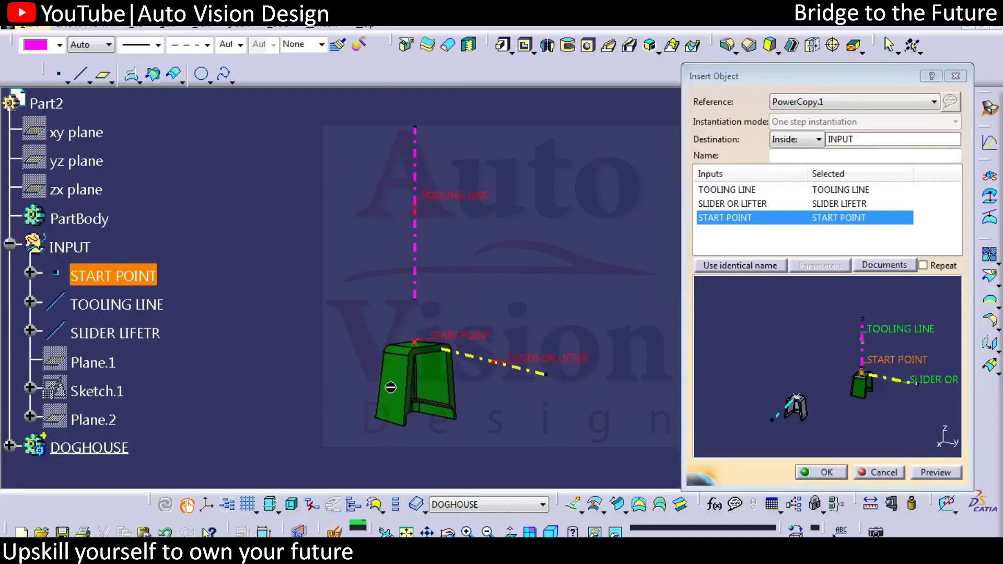
# - Reverse the directions of the TOOLING LINE and SLIDER OR LIFTER inputs, previewing the doghouse after each change
pyautogui.click(745, 190)
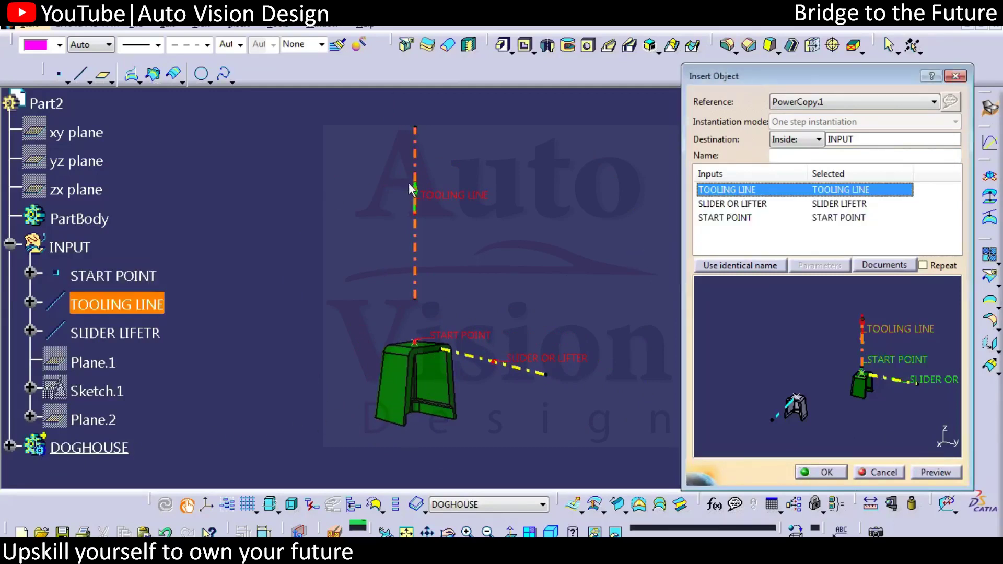
pyautogui.click(946, 473)
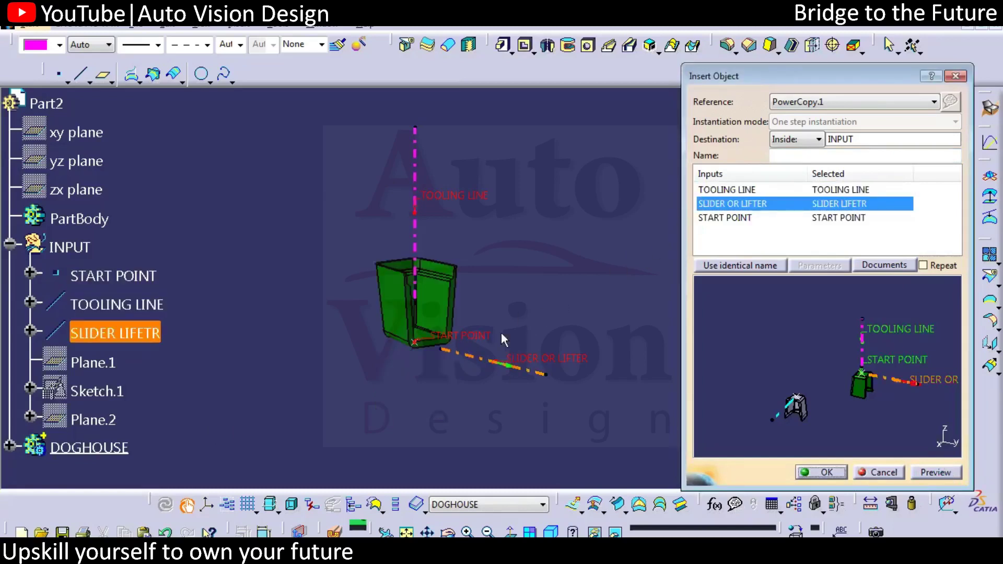
pyautogui.click(506, 366)
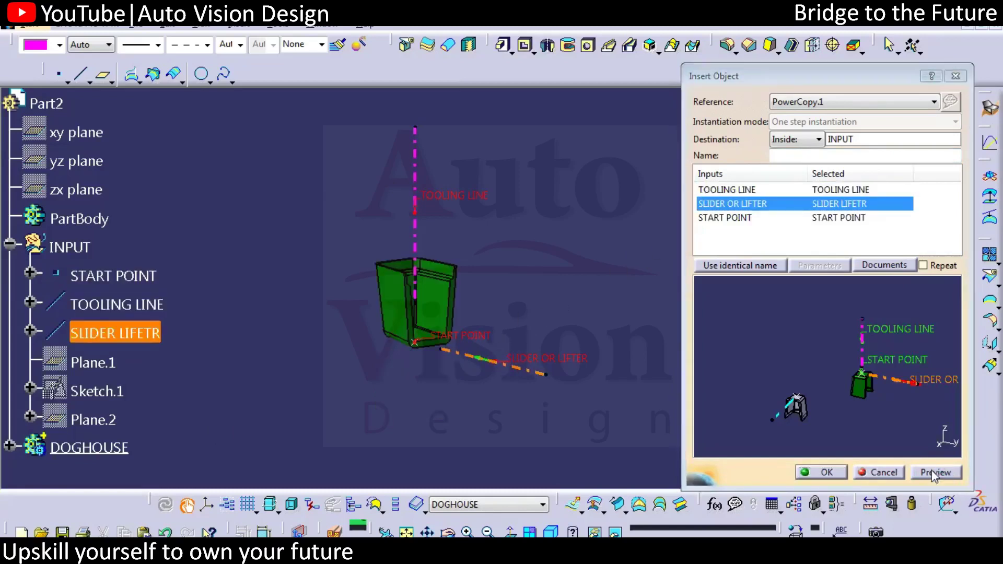
pyautogui.click(935, 473)
# - Flip the TOOLING LINE and SLIDER OR LIFTER inputs back to their original directions and preview the doghouse each time
pyautogui.click(747, 191)
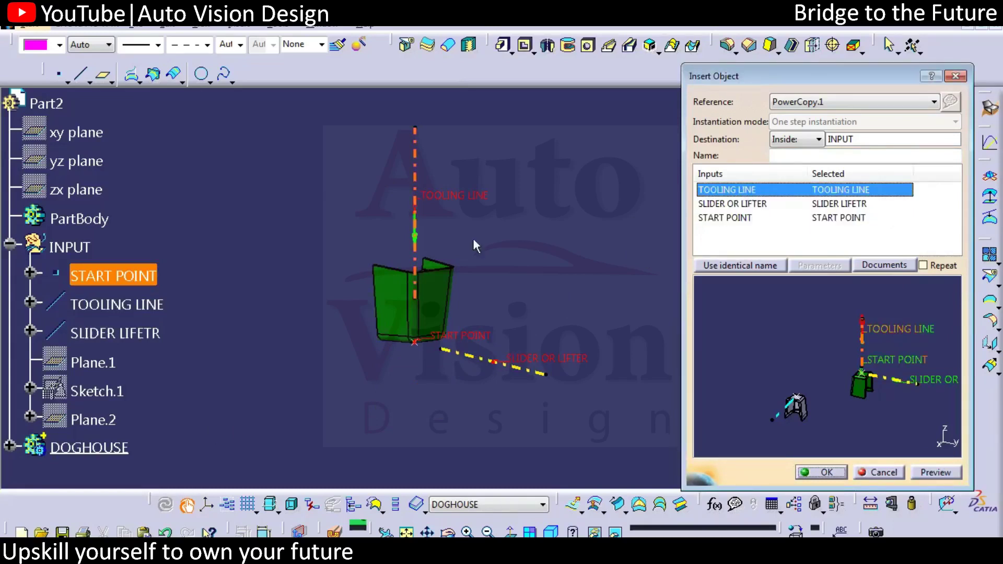
pyautogui.click(415, 243)
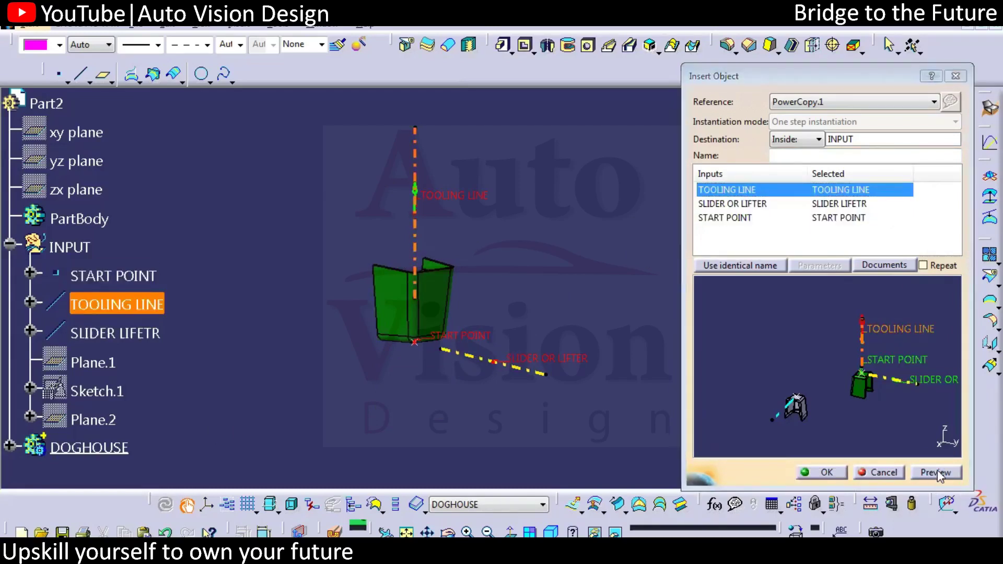
pyautogui.click(936, 473)
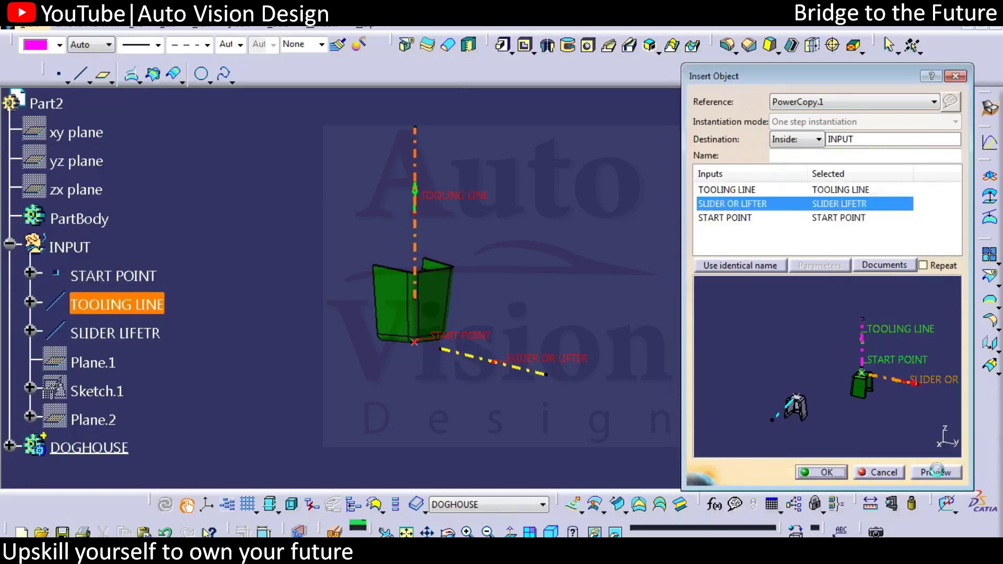
pyautogui.click(481, 368)
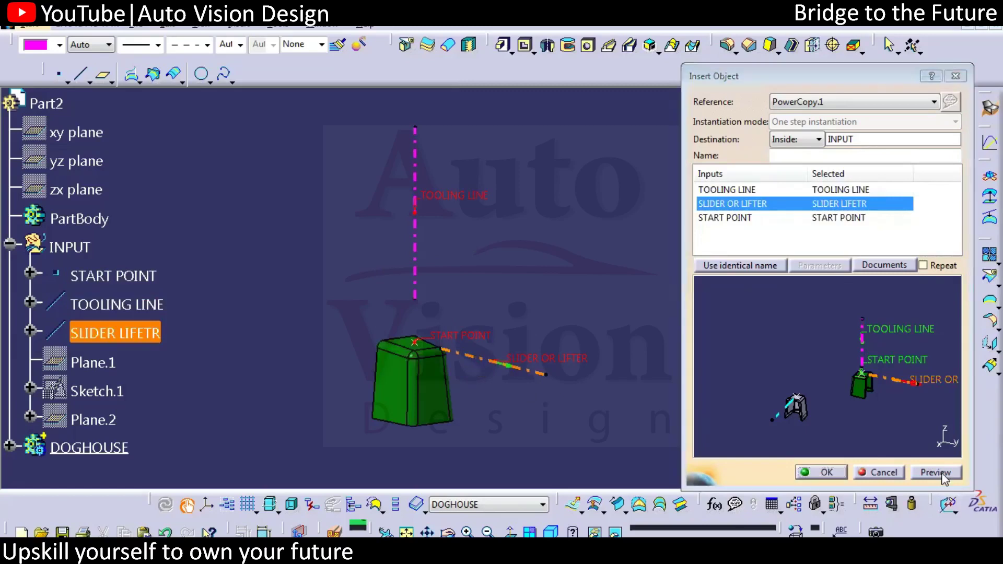
pyautogui.click(944, 476)
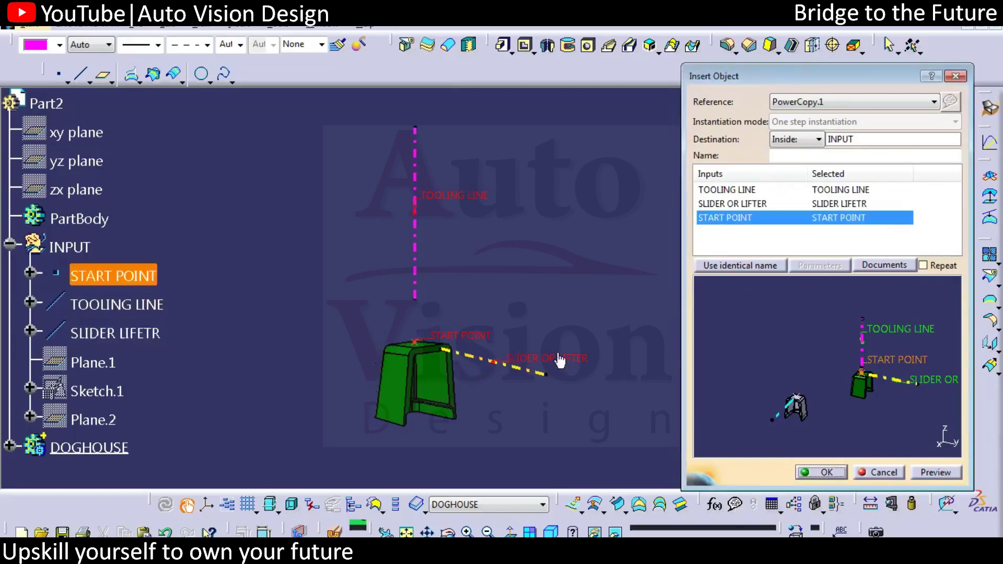
pyautogui.moveTo(566, 362); pyautogui.dragTo(519, 405, button='middle')
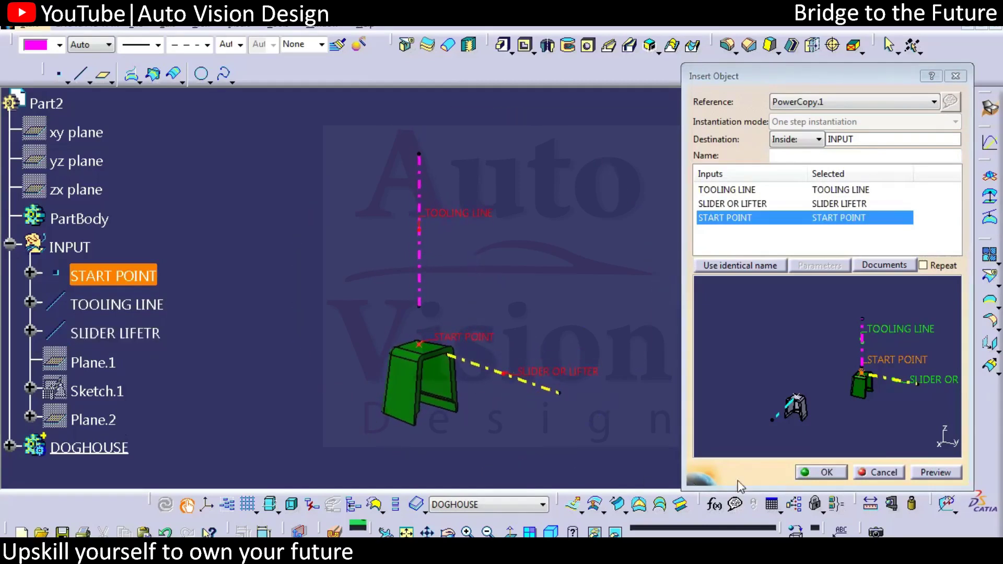